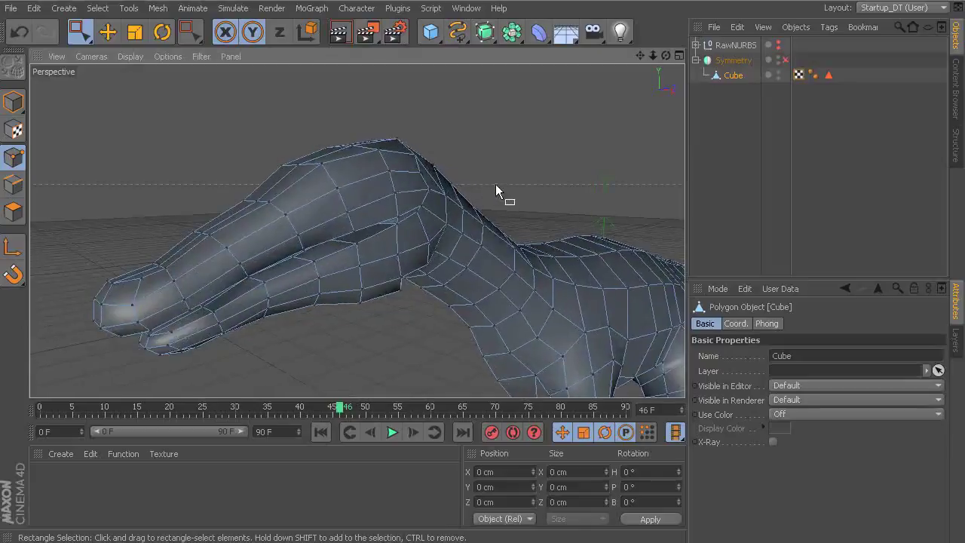
Add a sphere primitive to the scene to serve as the dinosaur's eye.
alt+drag(492, 208, 453, 208)
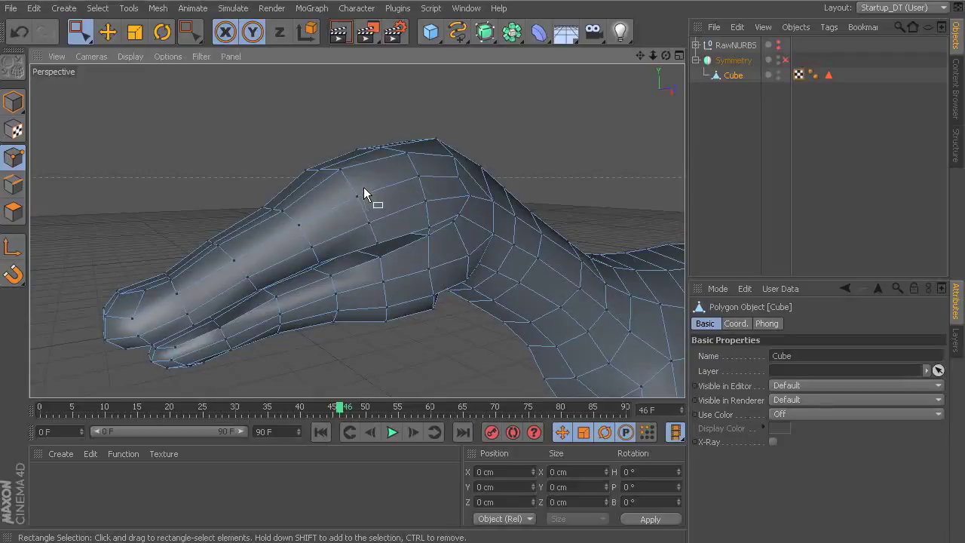
alt+drag(370, 192, 442, 215)
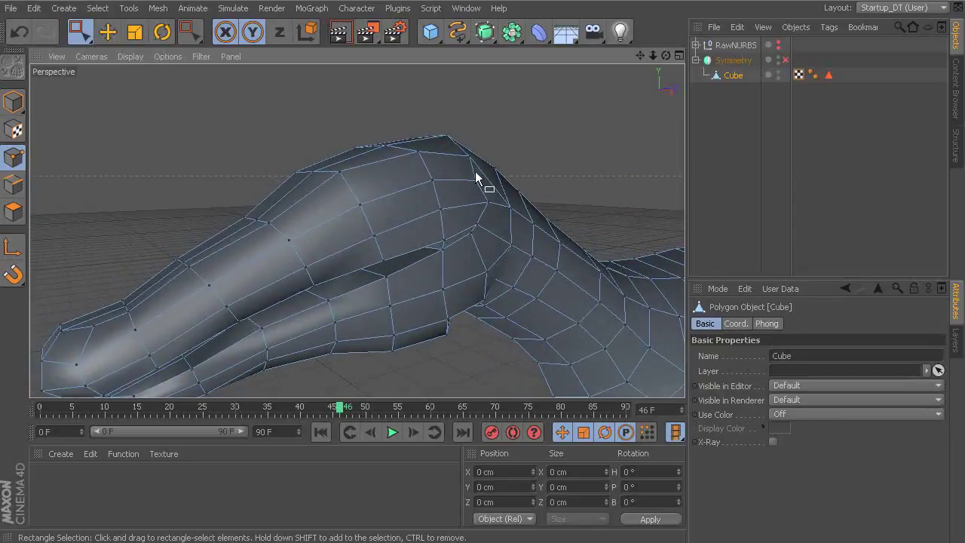
alt+drag(513, 190, 429, 198)
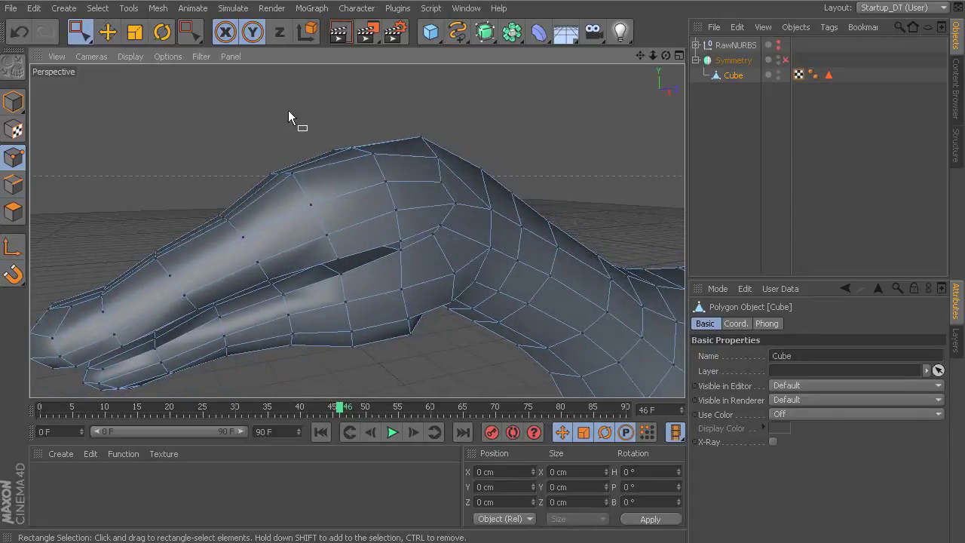
click(432, 35)
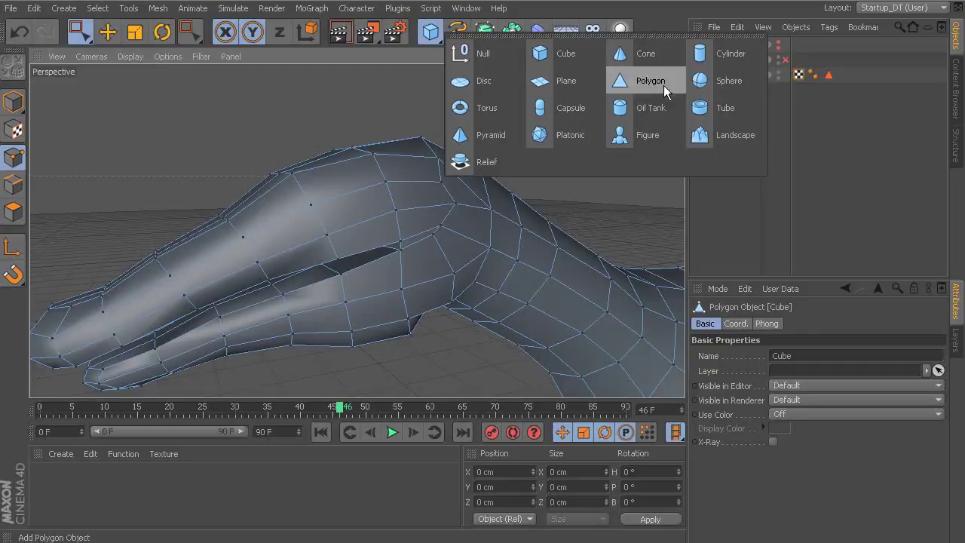
click(716, 81)
middle_click(554, 222)
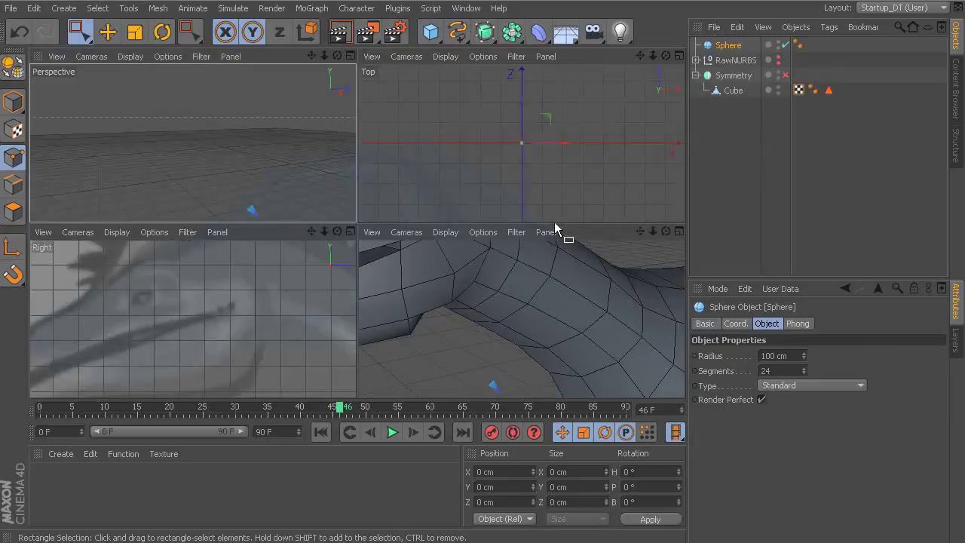
Move the sphere up and forward in the Right view until it sits over the eye area of the head.
middle_click(311, 301)
scroll(379, 290, down, 10)
alt+middle_drag(530, 340, 354, 173)
scroll(353, 174, down, 1)
drag(516, 351, 516, 50)
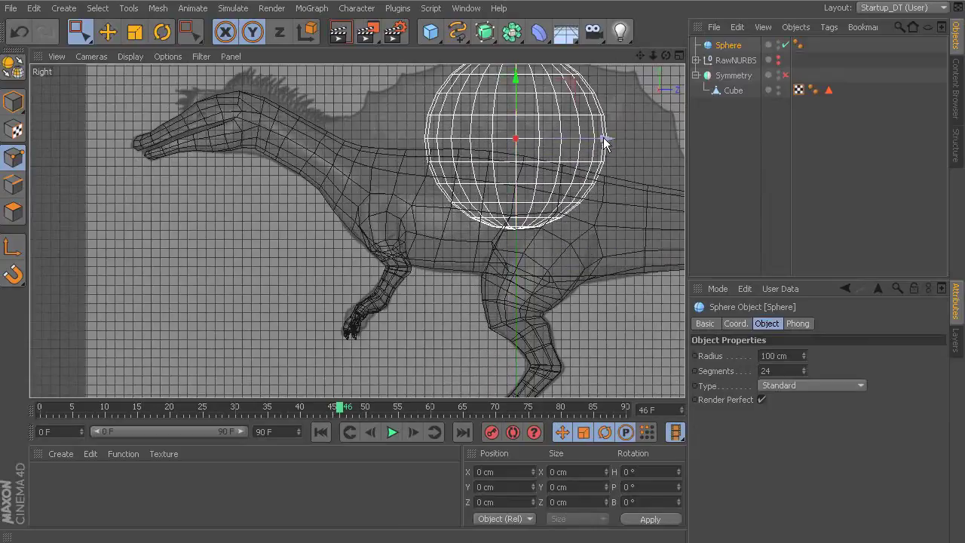
drag(605, 141, 310, 122)
alt+middle_drag(332, 187, 461, 276)
alt+right_drag(461, 276, 668, 329)
alt+middle_drag(443, 254, 484, 346)
drag(361, 229, 350, 153)
drag(449, 242, 394, 257)
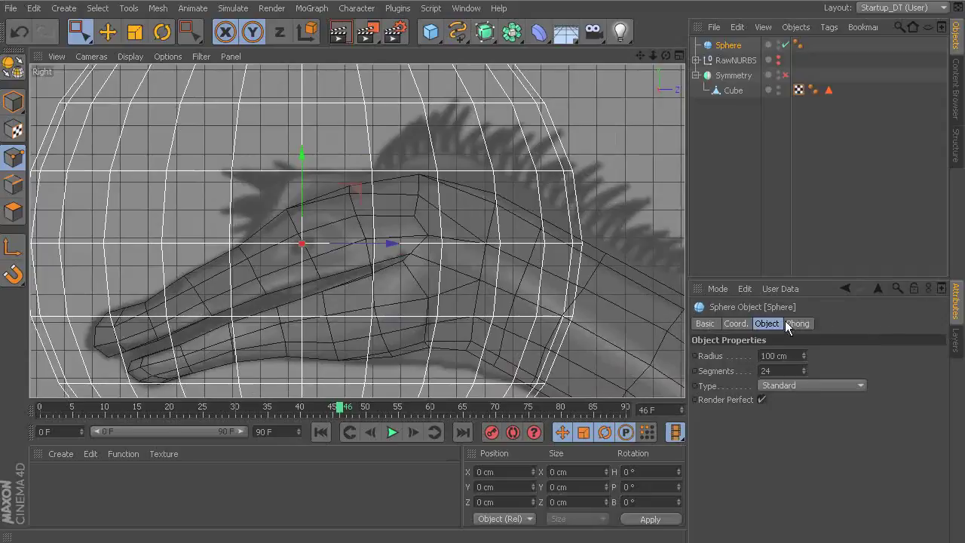
Shrink the sphere to a 4 cm radius and fine-tune its position over the eye in the reference image.
drag(805, 353, 757, 356)
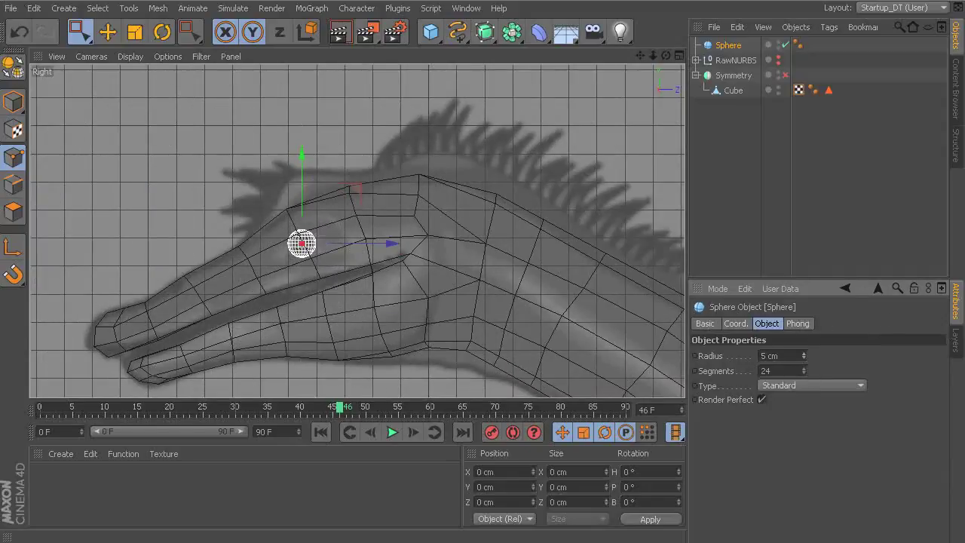
alt+middle_drag(544, 218, 615, 204)
alt+right_drag(544, 218, 640, 218)
alt+middle_drag(455, 187, 588, 183)
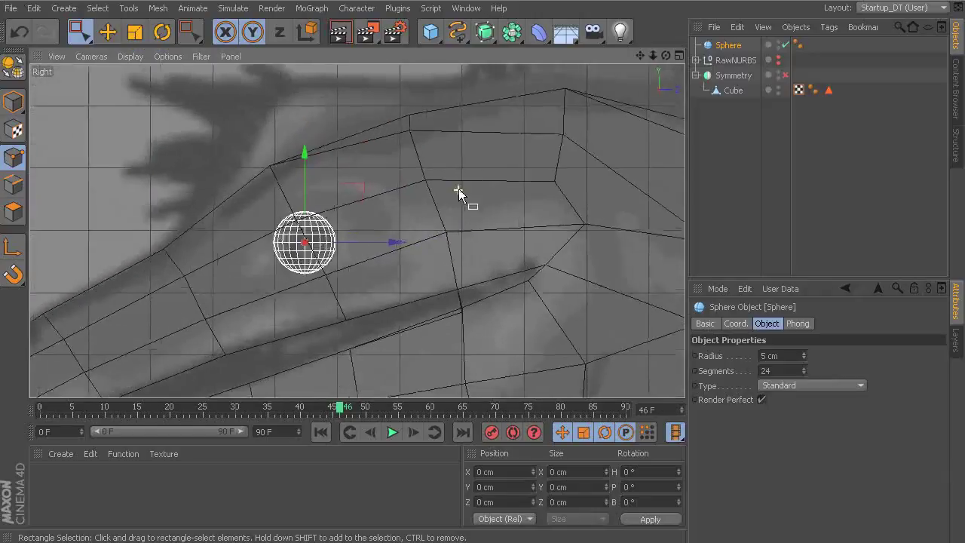
scroll(455, 187, up, 3)
mouse_move(213, 218)
mouse_down()
mouse_move(196, 269)
mouse_move(213, 209)
mouse_move(215, 234)
mouse_up()
drag(288, 294, 297, 293)
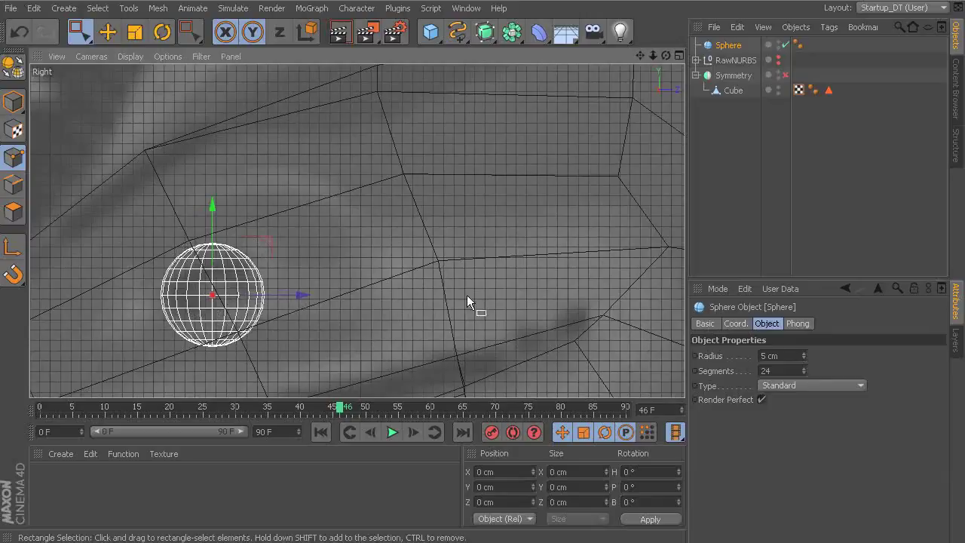
alt+middle_drag(390, 295, 444, 279)
click(803, 352)
drag(804, 355, 804, 356)
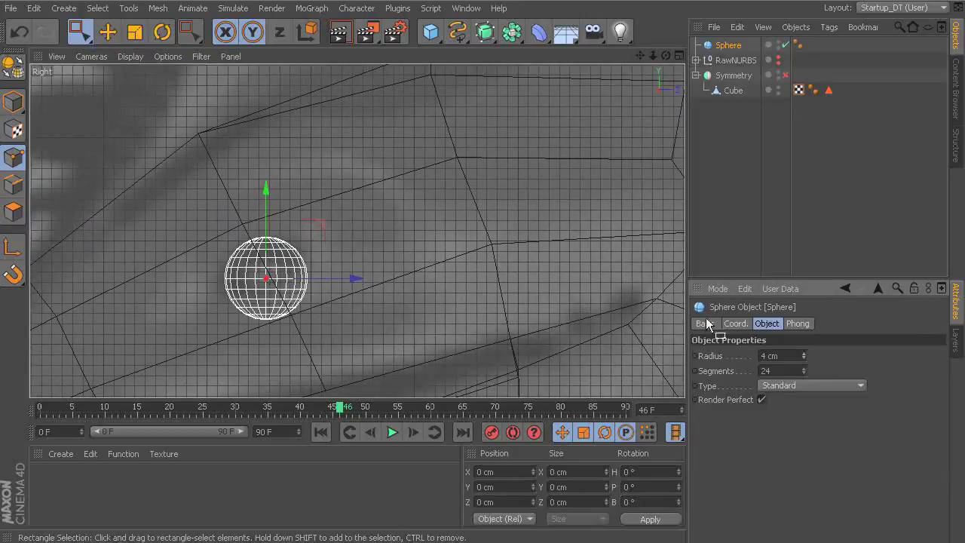
Rotate the sphere so its pole faces sideways out of the head.
key(e)
key(r)
drag(300, 315, 254, 415)
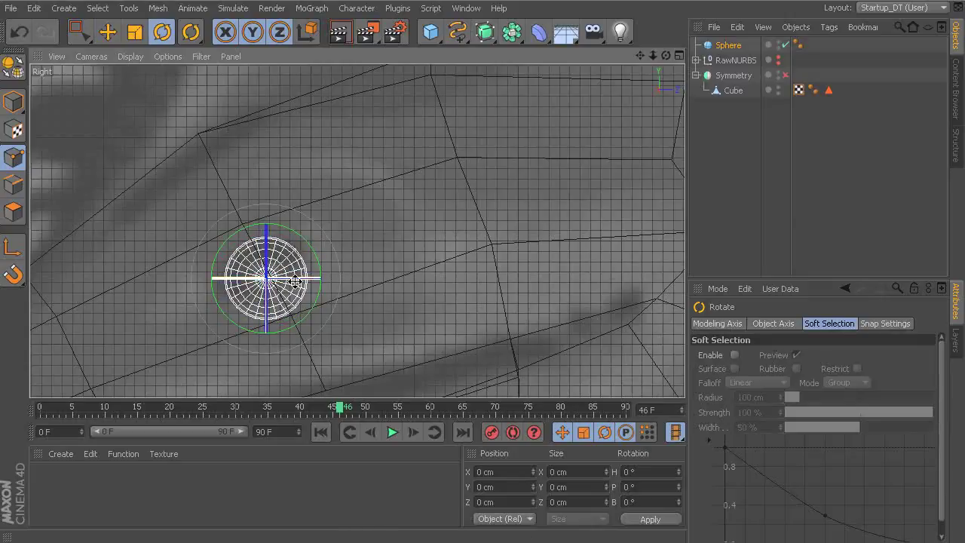
middle_click(392, 242)
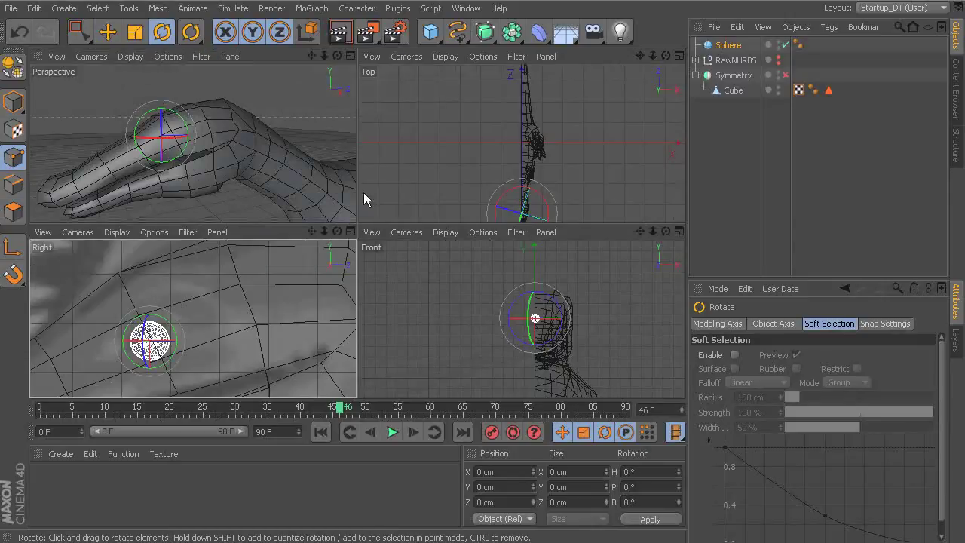
Move the sphere outward from the body's centre line until it pokes through the side of the head.
middle_click(258, 127)
alt+drag(384, 192, 531, 198)
key(e)
alt+drag(369, 227, 404, 241)
drag(330, 251, 403, 274)
middle_click(503, 275)
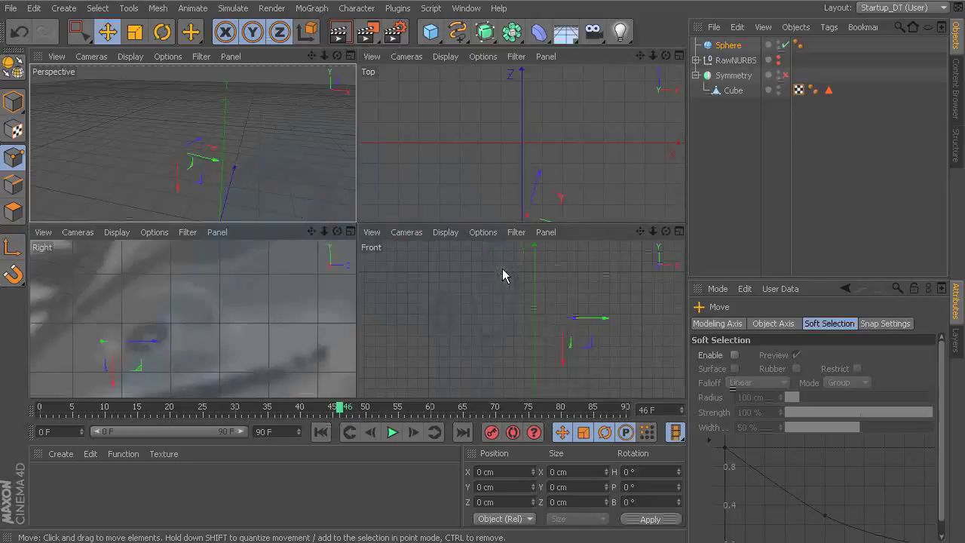
drag(148, 345, 189, 348)
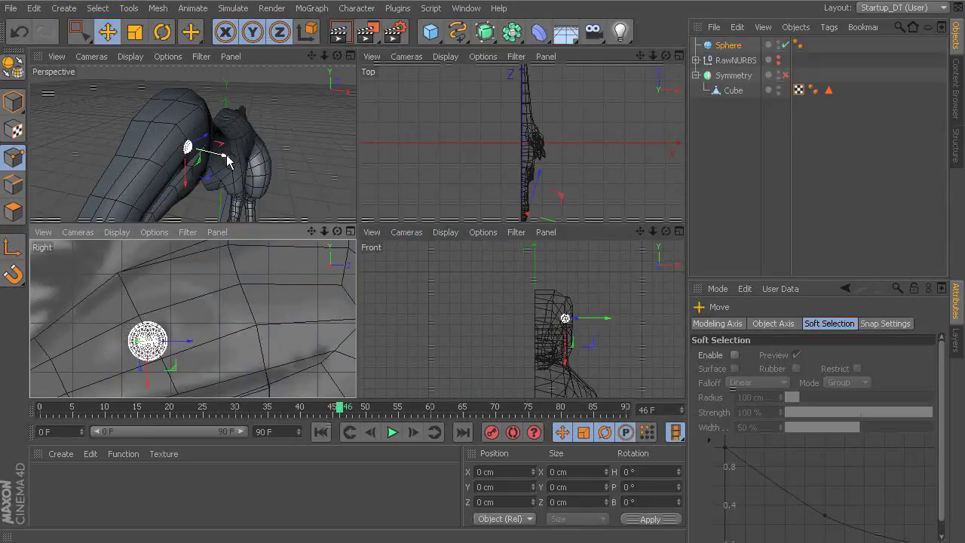
drag(217, 156, 225, 160)
middle_click(300, 141)
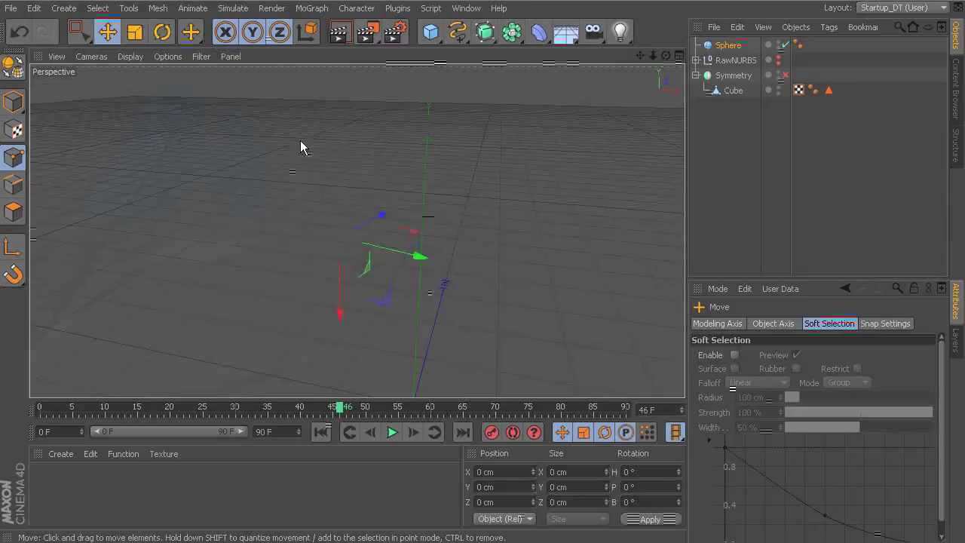
scroll(486, 227, up, 3)
alt+drag(490, 241, 418, 237)
alt+middle_drag(418, 237, 486, 240)
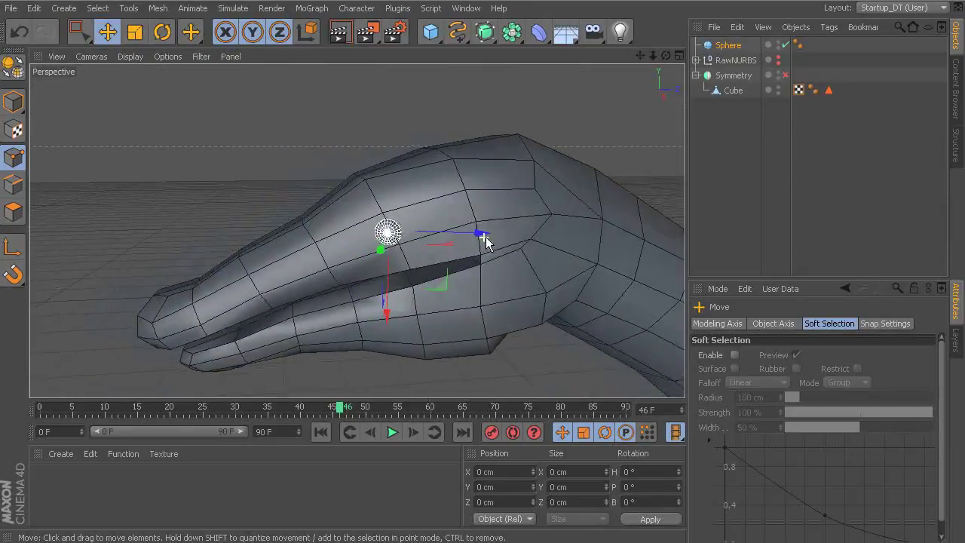
scroll(487, 239, up, 2)
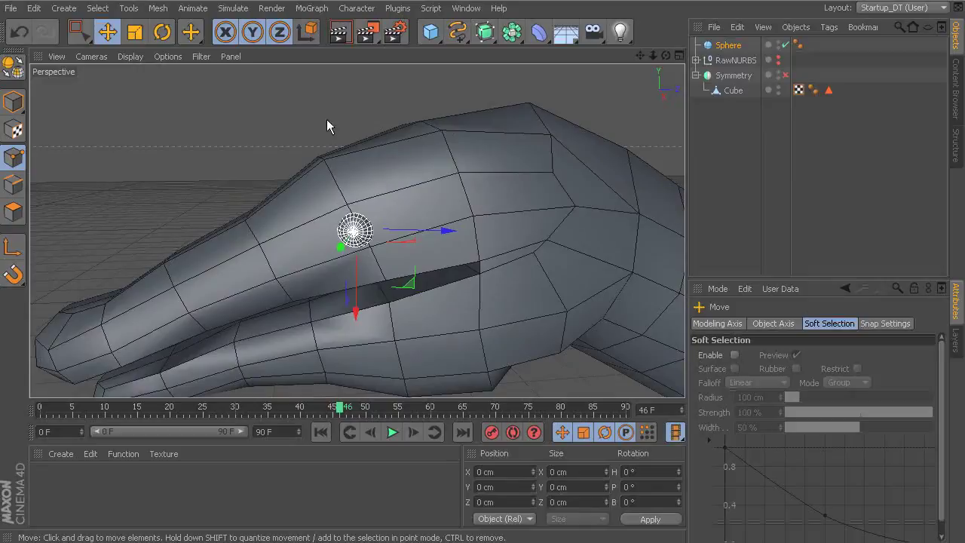
Set the modeling axis orientation to Normal and lower the Cube mesh point just below the eye sphere.
click(730, 91)
alt+drag(526, 155, 530, 235)
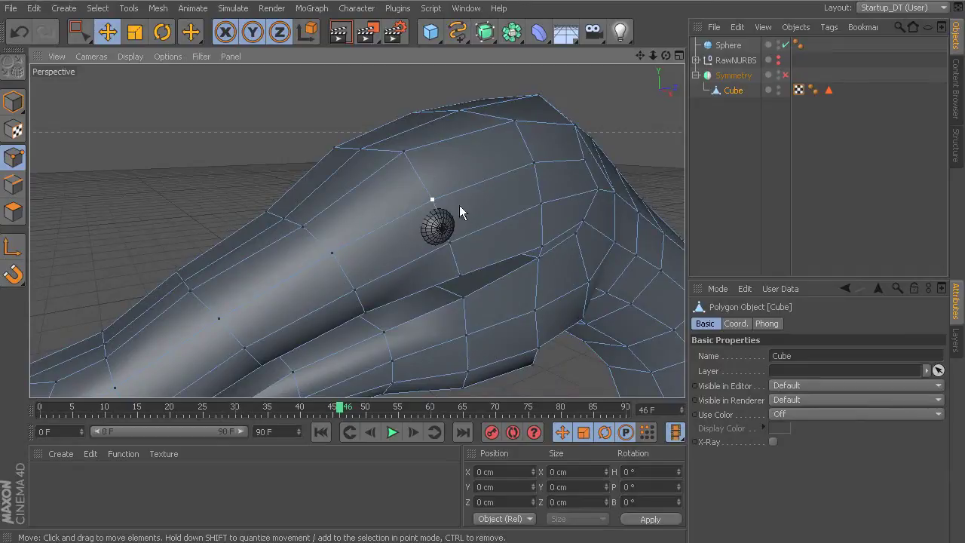
click(450, 242)
alt+drag(513, 243, 456, 195)
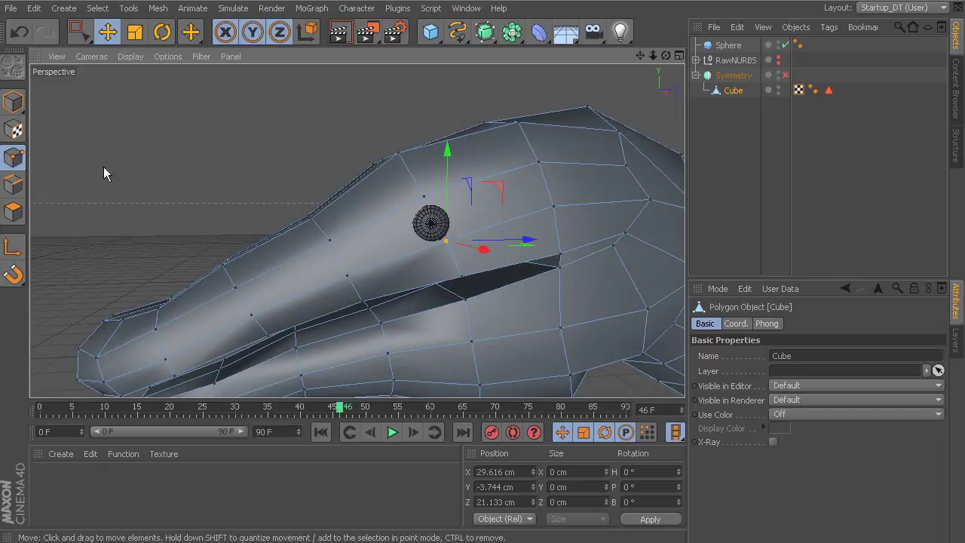
click(110, 36)
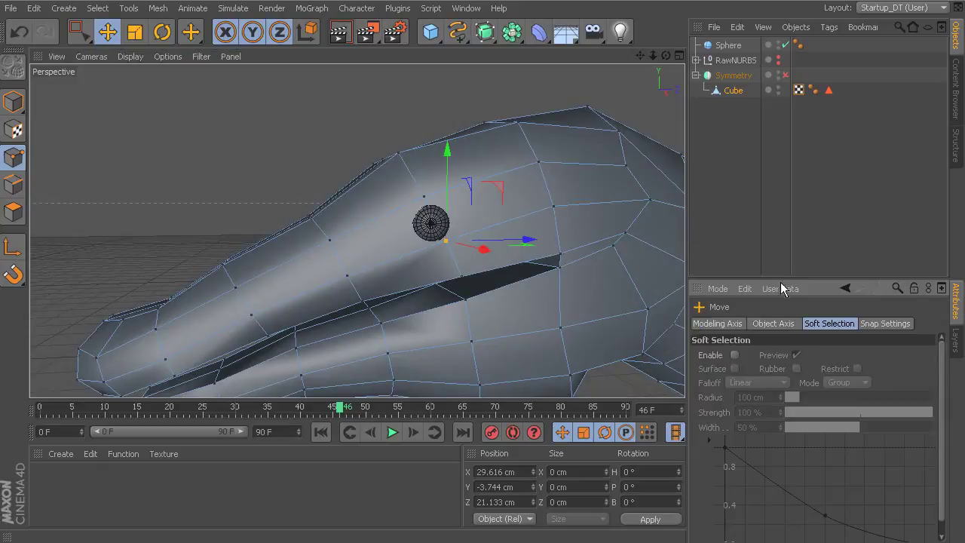
click(739, 326)
click(897, 355)
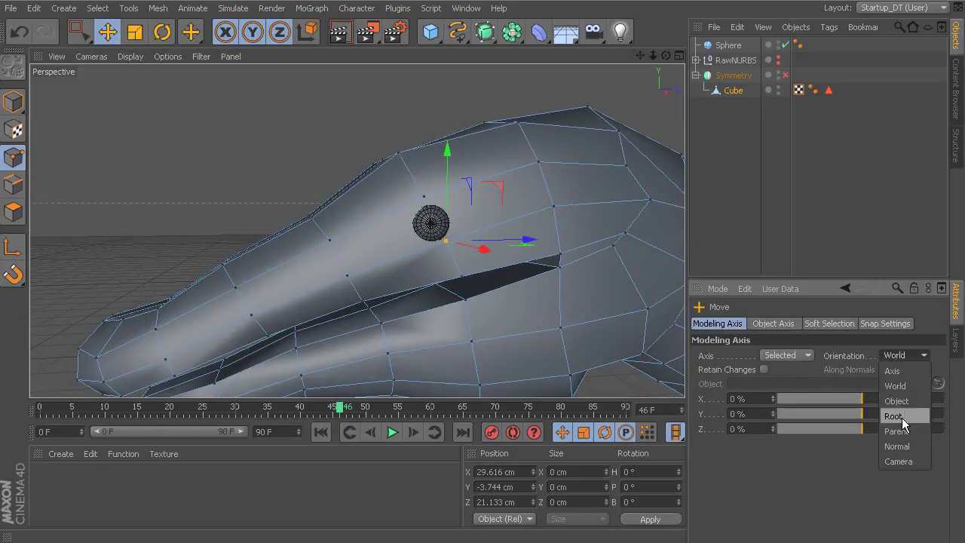
click(904, 451)
drag(425, 208, 504, 230)
Select the four polygons around the eye and inset them with Extrude Inner by about 4.5 cm.
click(12, 211)
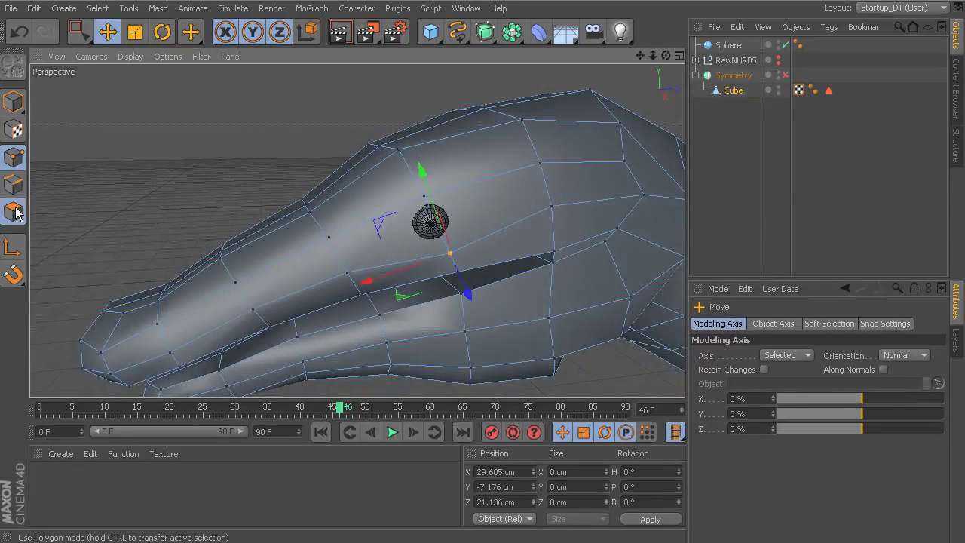
click(424, 199)
shift+click(457, 200)
shift+click(451, 178)
shift+click(390, 189)
alt+drag(455, 212, 496, 168)
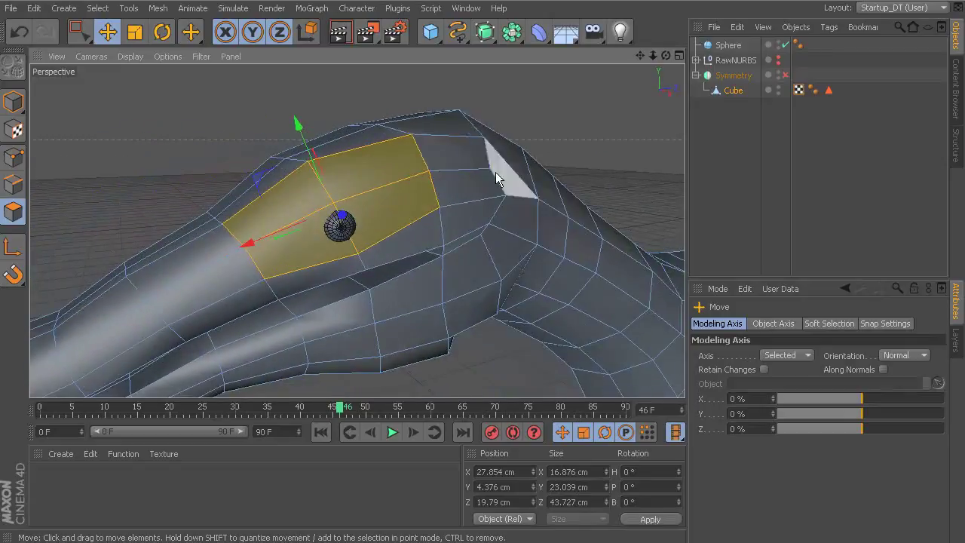
right_click(398, 105)
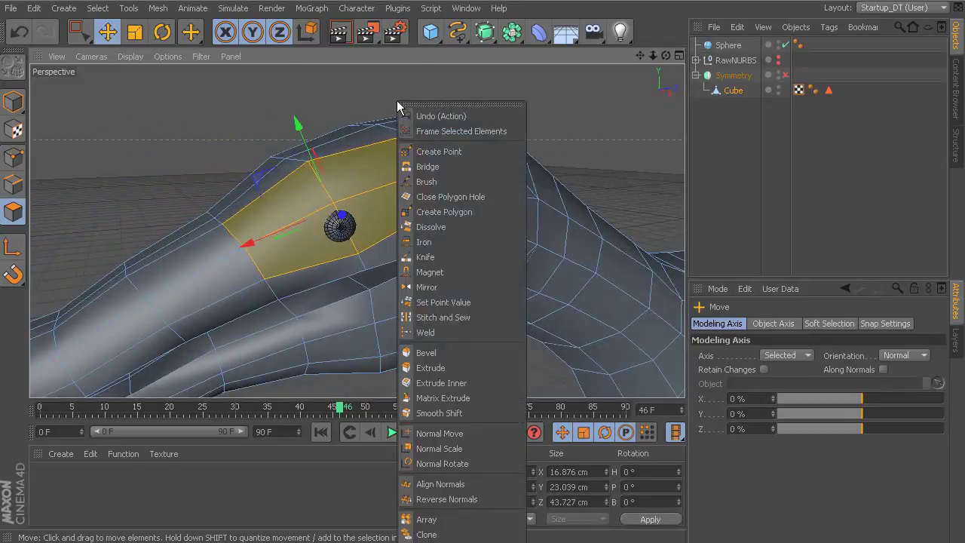
click(465, 383)
drag(460, 373, 506, 373)
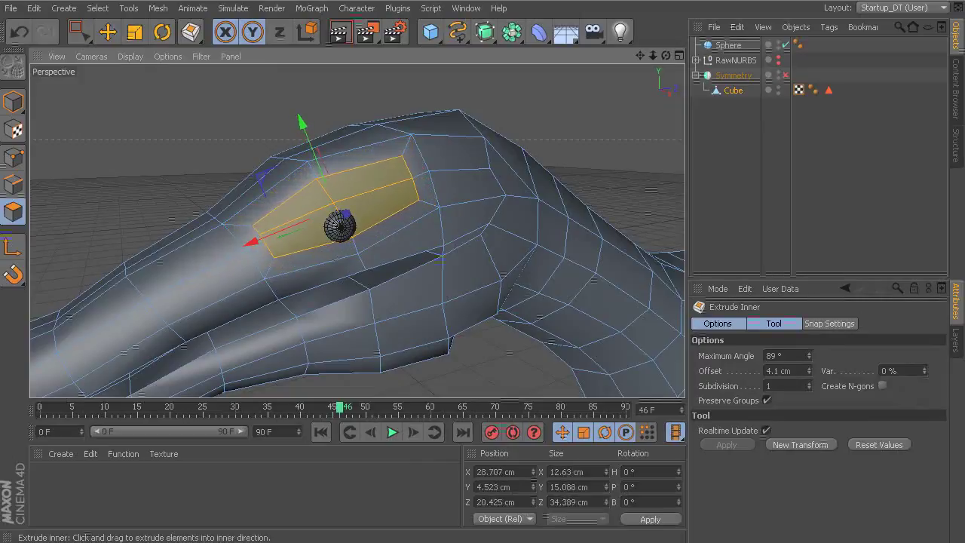
In Point mode with Live Selection, move the inset's upper and middle rear points closer to the eye.
alt+drag(463, 189, 348, 209)
alt+middle_drag(351, 209, 419, 227)
alt+right_drag(422, 229, 471, 230)
alt+drag(450, 208, 422, 202)
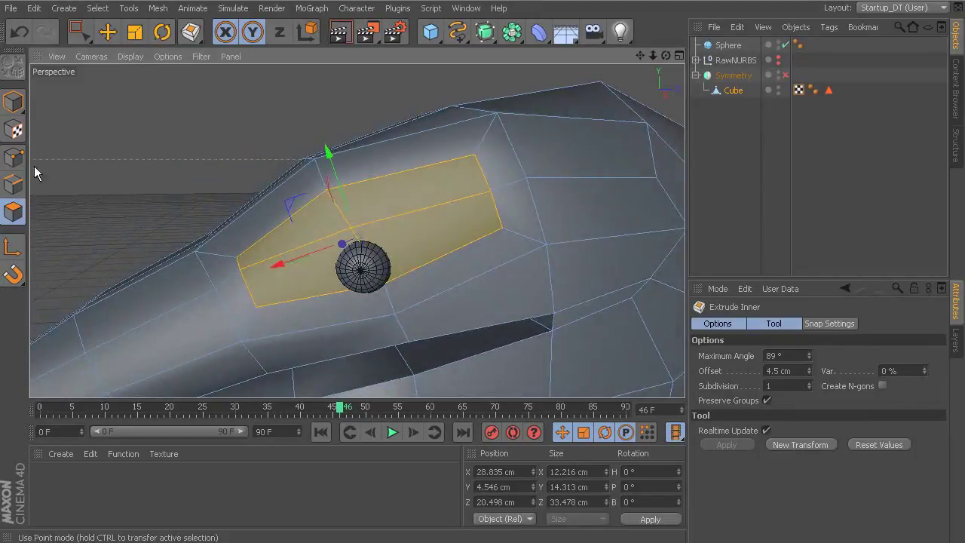
click(12, 160)
drag(80, 32, 128, 54)
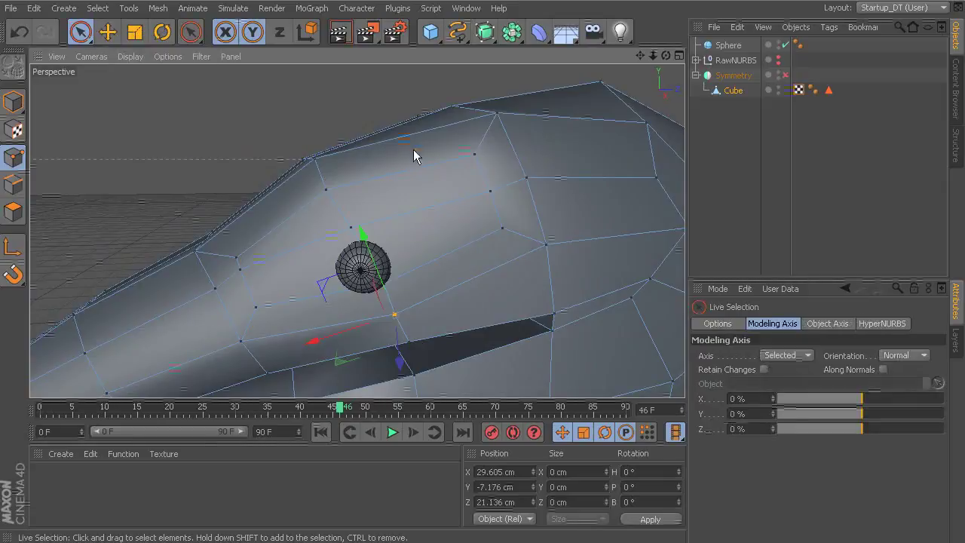
click(475, 155)
alt+drag(478, 155, 428, 168)
click(490, 195)
alt+drag(490, 195, 506, 152)
drag(453, 199, 435, 209)
Reposition the inset's lower rear corner point and lower the mesh point directly behind it.
click(498, 226)
drag(503, 227, 445, 260)
drag(458, 208, 459, 216)
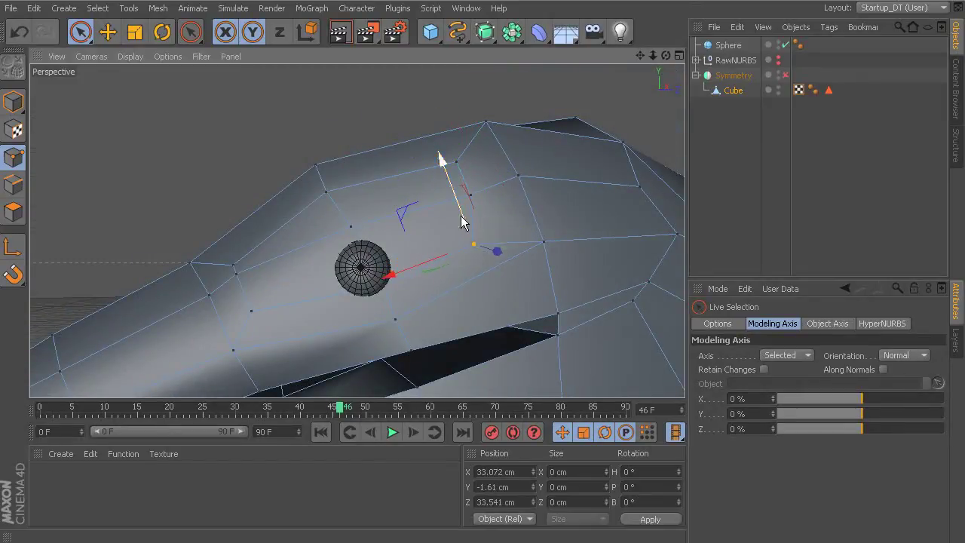
click(546, 242)
drag(526, 202, 533, 220)
Move the inset's lower front points closer to the eye sphere.
alt+drag(528, 265, 359, 288)
click(363, 276)
click(345, 241)
alt+drag(354, 243, 361, 270)
drag(286, 246, 365, 154)
Reposition the inset's upper front, upper middle and upper rear points to round the loop around the eye.
click(355, 201)
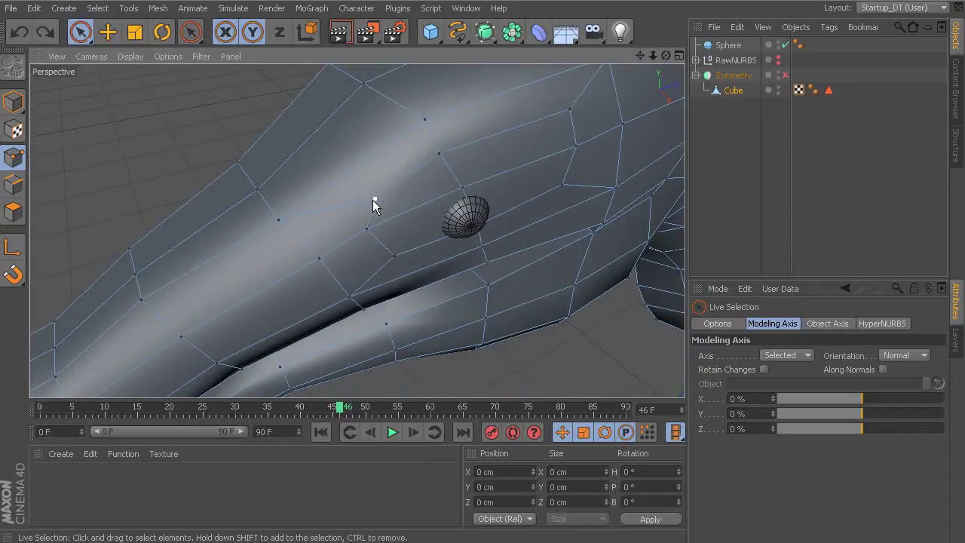
click(371, 201)
click(438, 153)
alt+drag(465, 176, 428, 128)
click(554, 125)
alt+drag(556, 125, 490, 139)
alt+drag(490, 139, 550, 166)
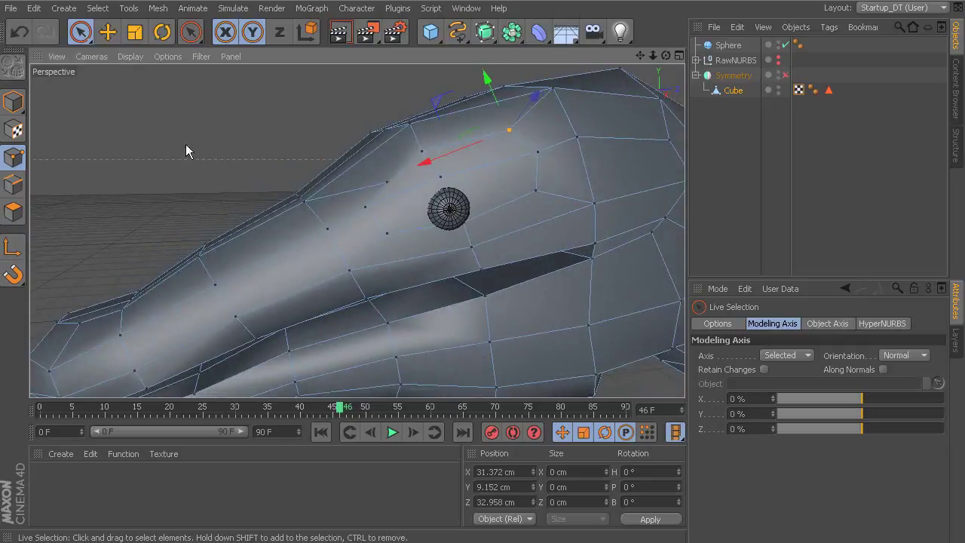
Adjust the points beneath the eye and lower the surrounding mesh point behind it to even out the spacing.
click(13, 212)
click(13, 157)
click(467, 225)
alt+drag(483, 232, 448, 205)
mouse_move(471, 259)
mouse_down()
mouse_move(466, 226)
mouse_move(462, 255)
mouse_up()
click(351, 279)
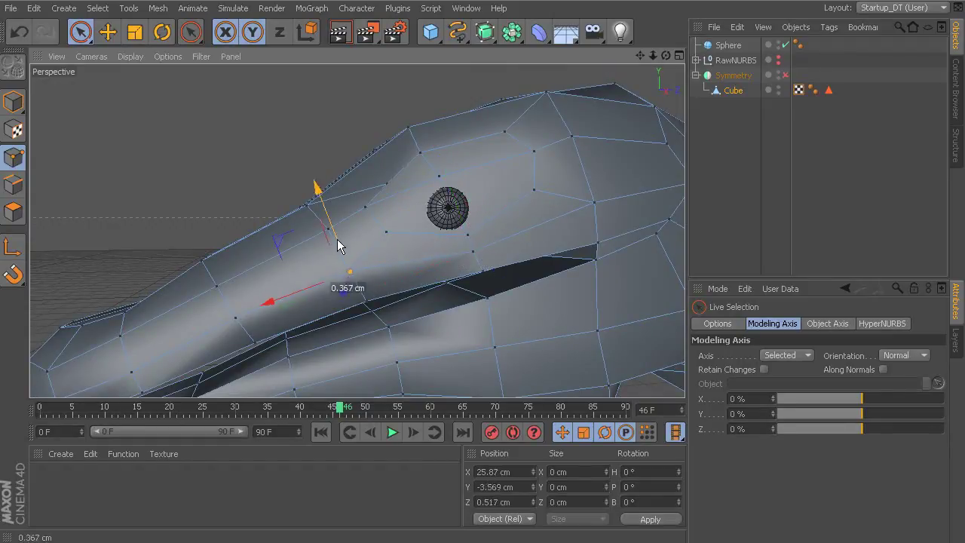
drag(588, 172, 590, 188)
Inset the four eye polygons a second time with Extrude Inner.
alt+drag(517, 201, 557, 238)
click(19, 210)
right_click(515, 144)
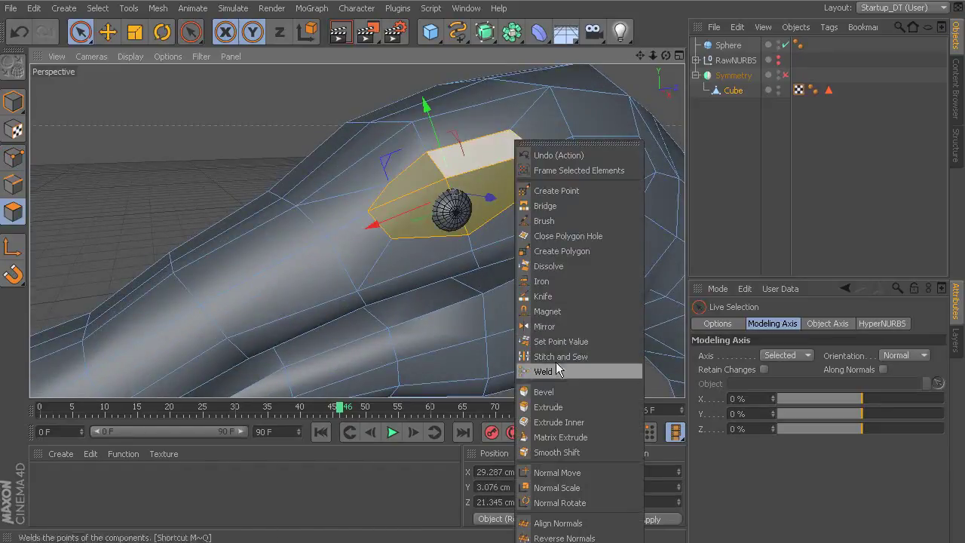
click(563, 423)
drag(494, 189, 452, 193)
Switch to point editing and raise the inner loop's bottom points closer to the underside of the eye sphere.
click(18, 159)
alt+right_drag(412, 185, 456, 184)
click(81, 33)
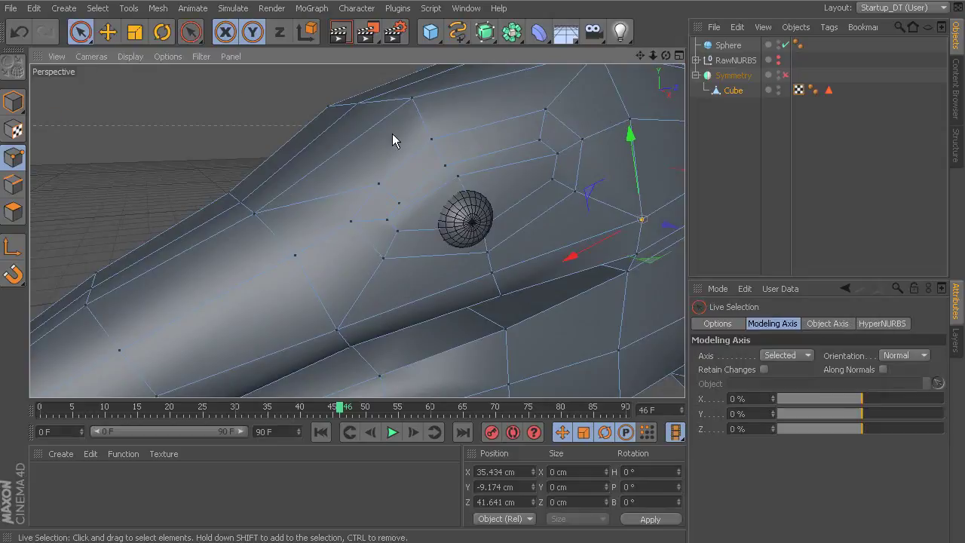
click(459, 175)
alt+drag(459, 176, 473, 206)
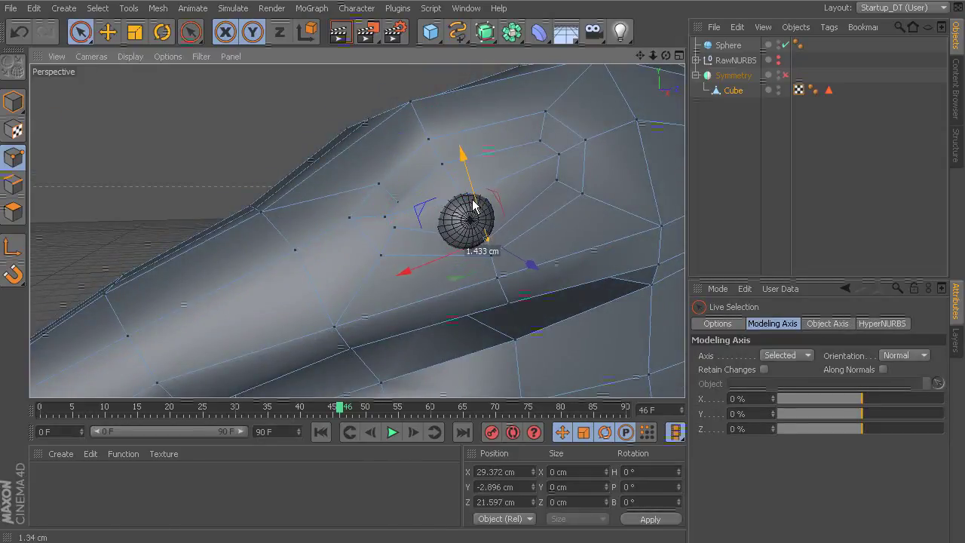
click(491, 255)
drag(463, 266, 454, 270)
drag(490, 240, 407, 266)
click(479, 258)
click(471, 249)
Move the inner loop's lower front point down and back toward the eye sphere.
drag(371, 229, 379, 248)
drag(384, 201, 391, 220)
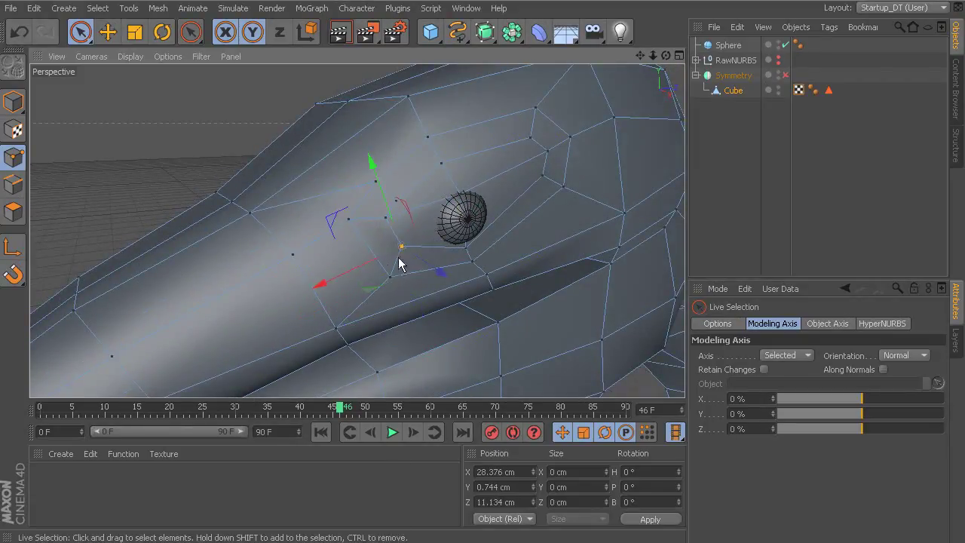
drag(363, 266, 463, 224)
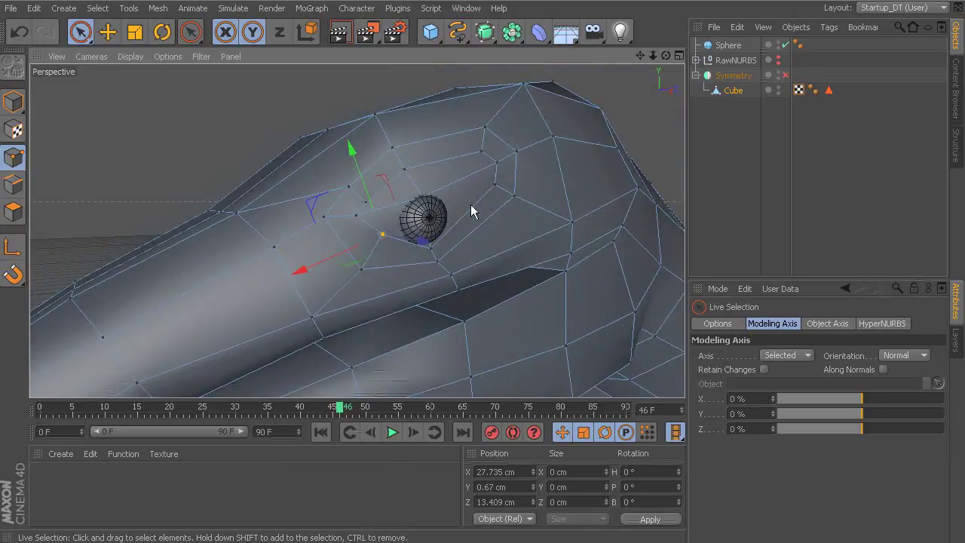
Move the inner loop's lower rear point forward, closer to the eye sphere.
alt+drag(547, 204, 494, 262)
click(487, 184)
drag(457, 195, 431, 205)
key(ctrl+z)
key(ctrl+z)
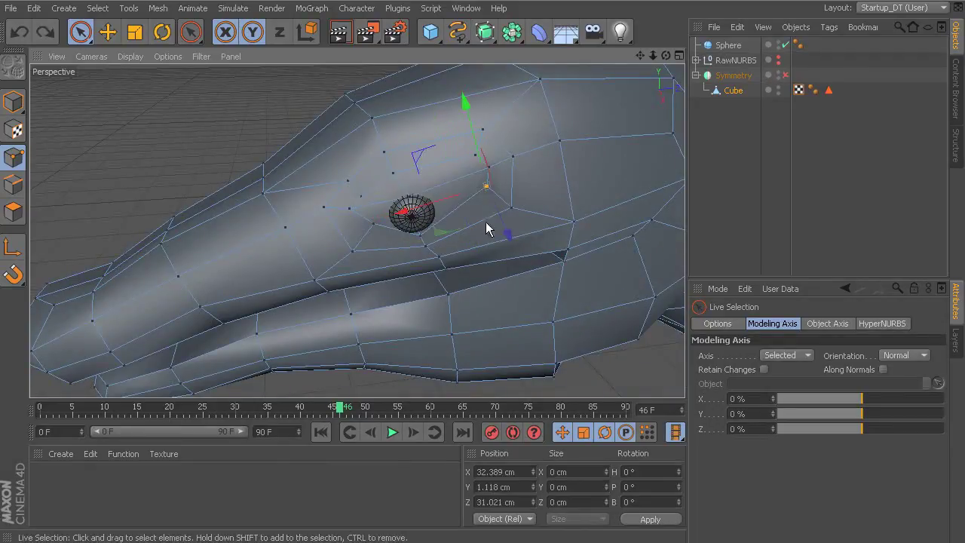
drag(501, 222, 501, 236)
drag(442, 209, 417, 218)
Reposition the outer inset loop's bottom point beneath the eye sphere.
alt+drag(418, 218, 433, 96)
alt+drag(416, 209, 428, 140)
click(410, 231)
alt+drag(426, 230, 446, 199)
drag(434, 174, 464, 305)
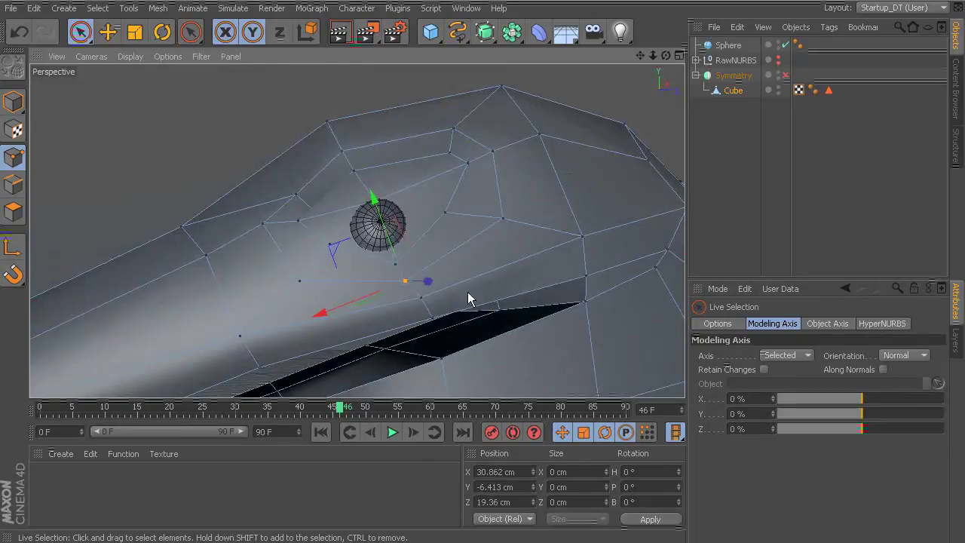
Pull the inner loop's lower rear, upper rear and upper points forward around the eye sphere.
click(466, 163)
alt+drag(500, 176, 482, 225)
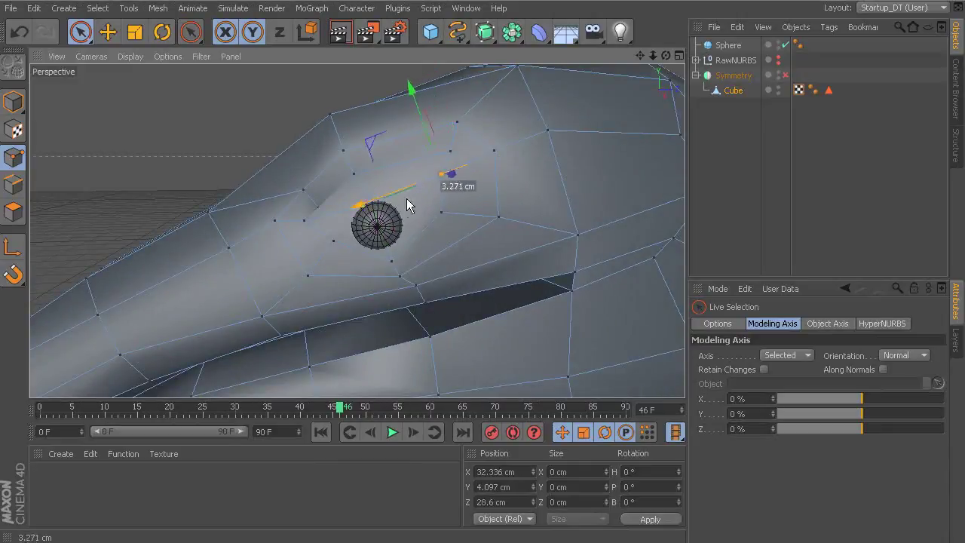
drag(392, 218, 392, 215)
click(442, 214)
alt+drag(456, 201, 485, 264)
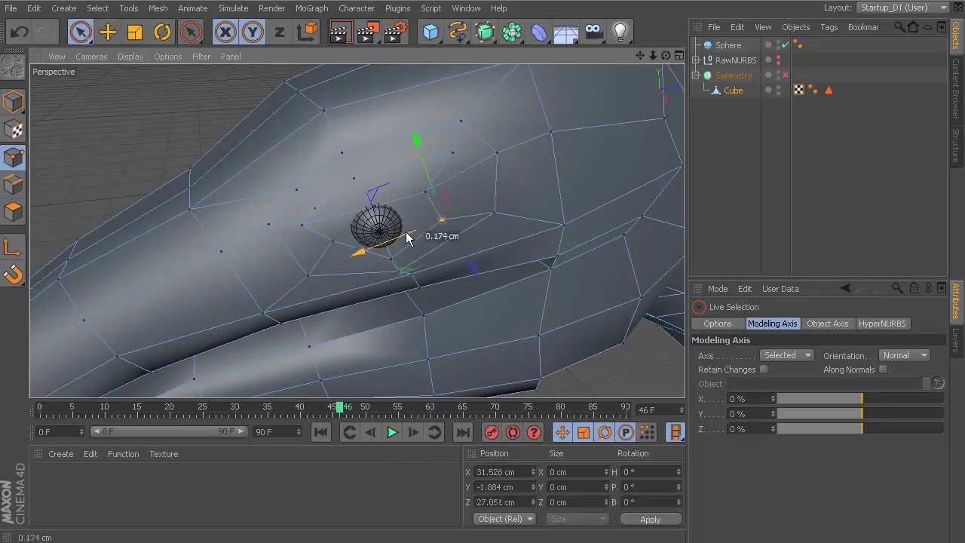
drag(407, 238, 405, 232)
click(449, 154)
drag(368, 183, 384, 216)
Pull the inner loop's front and upper front points back toward the eye sphere.
click(332, 246)
alt+drag(332, 255, 502, 228)
alt+right_drag(502, 228, 581, 241)
alt+drag(422, 240, 466, 243)
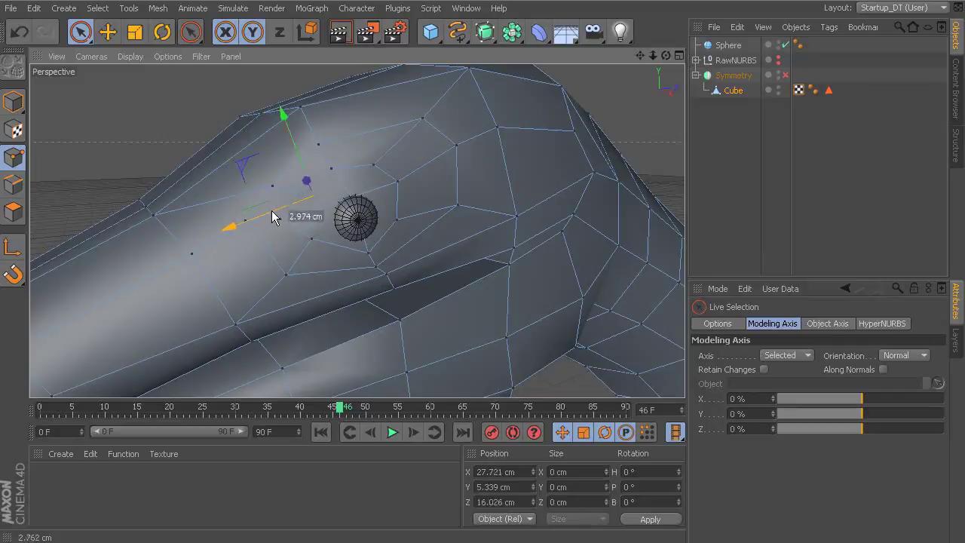
alt+drag(323, 200, 419, 213)
drag(348, 191, 329, 160)
click(286, 223)
mouse_move(262, 241)
mouse_down()
mouse_move(254, 245)
mouse_move(269, 237)
mouse_up()
drag(292, 175, 298, 186)
Adjust the inner loop's rear and top points to follow the roundness of the eye sphere.
drag(329, 157, 516, 204)
click(369, 205)
alt+drag(371, 206, 422, 213)
drag(447, 195, 206, 155)
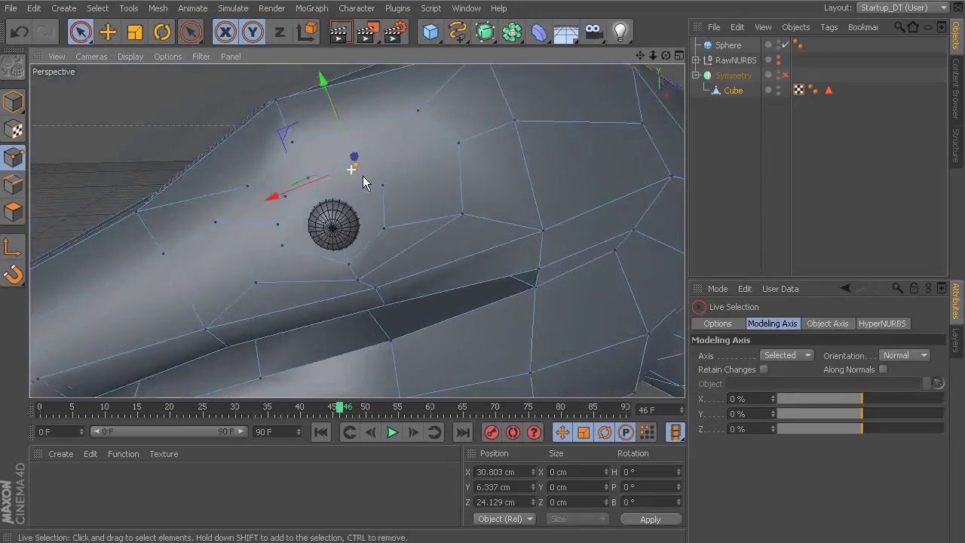
Fine-tune the inner loop's front points and lower its top point closer to the eye sphere.
alt+drag(345, 144, 346, 238)
click(280, 255)
drag(239, 274, 254, 270)
click(274, 232)
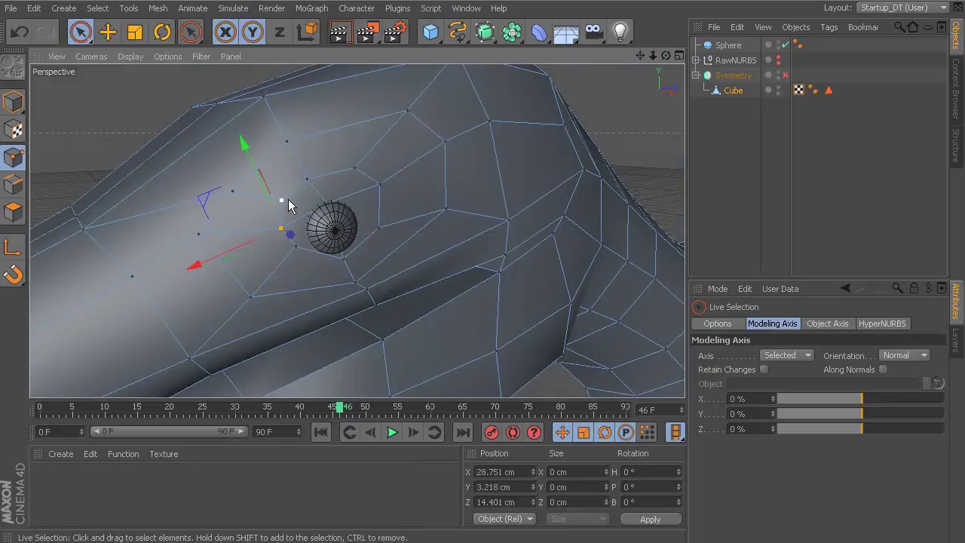
drag(247, 214, 258, 208)
mouse_move(318, 194)
alt+mouse_down()
mouse_move(352, 205)
mouse_move(334, 203)
mouse_move(326, 179)
alt+mouse_up()
click(353, 167)
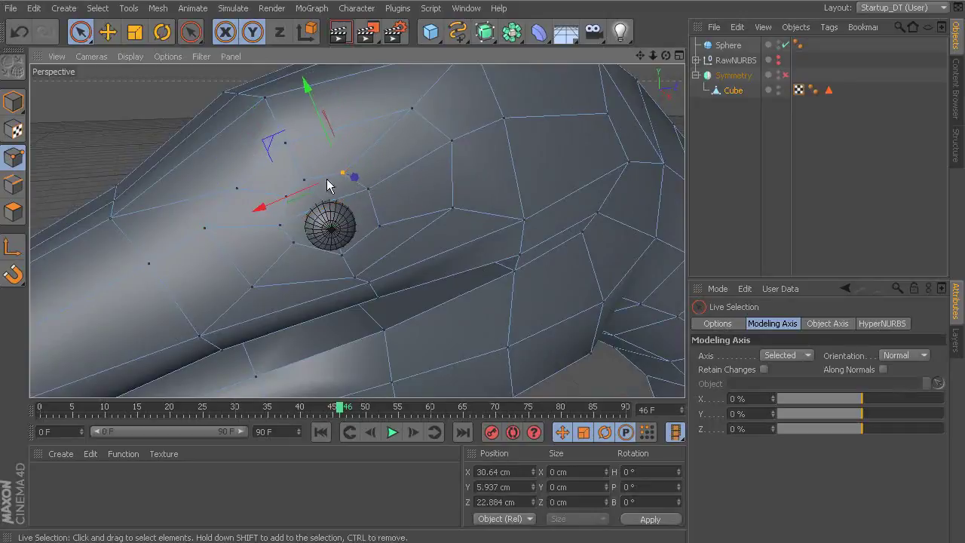
Delete the inner inset polygons covering the eye sphere to open an eye hole, and return to point editing.
click(13, 212)
alt+drag(291, 216, 624, 164)
key(Delete)
click(12, 157)
Hide the sphere, delete the leftover point inside the eye hole, and show the sphere again.
double_click(779, 86)
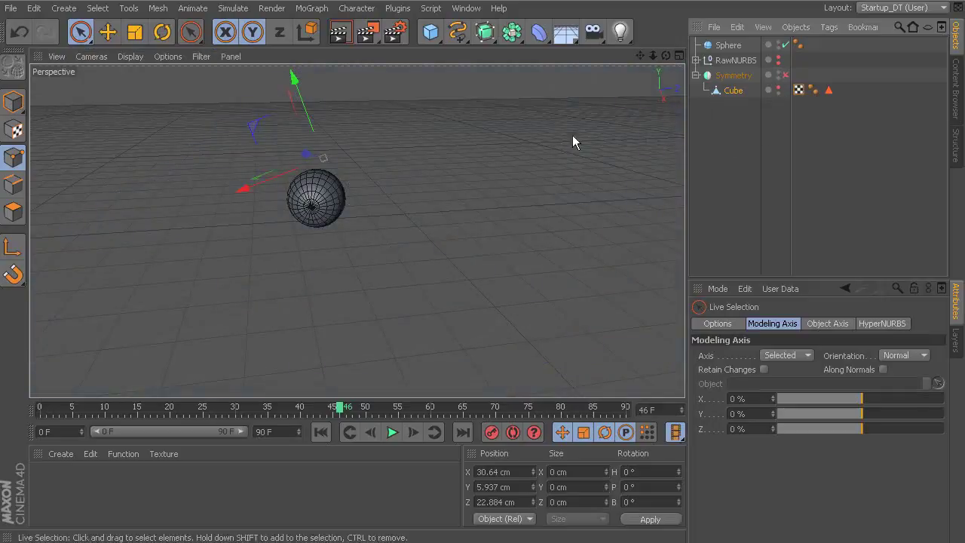
click(779, 87)
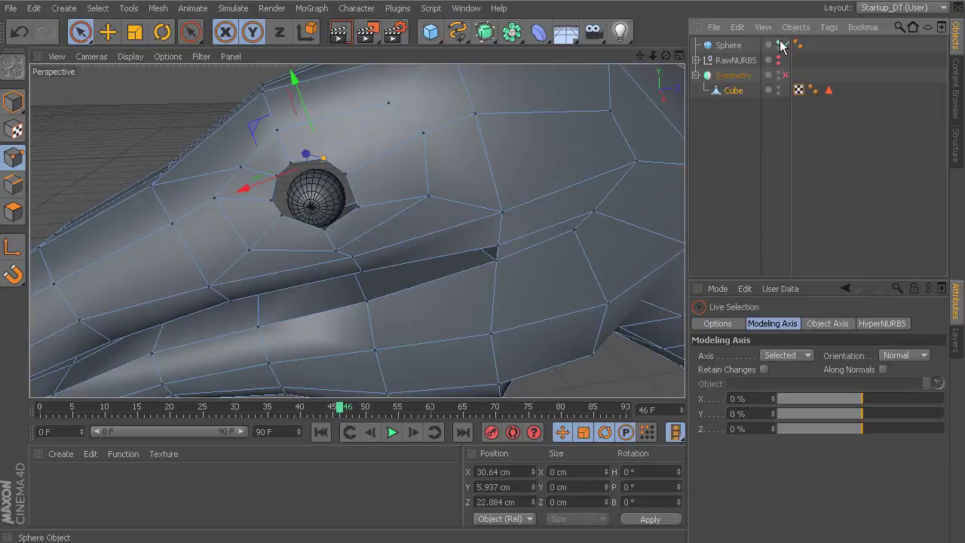
double_click(779, 44)
click(316, 181)
key(Delete)
click(779, 88)
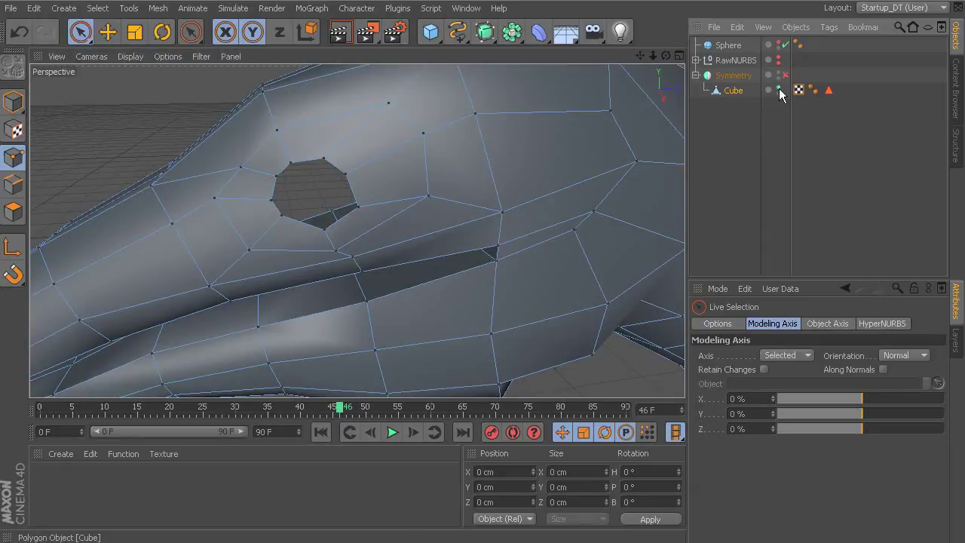
click(778, 43)
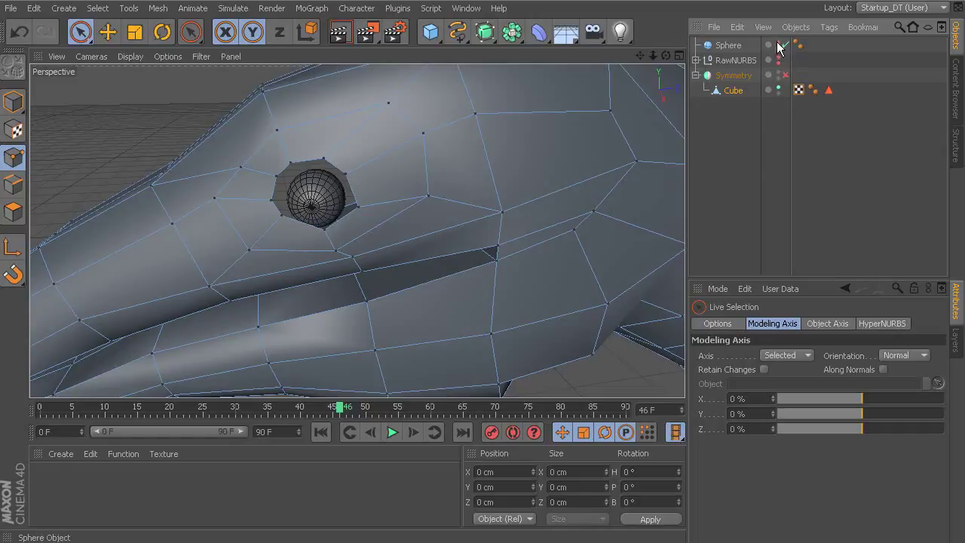
Adjust the lower front point of the eye hole so it sits against the sphere.
alt+drag(419, 196, 379, 197)
alt+middle_drag(379, 197, 450, 195)
alt+right_drag(450, 195, 470, 197)
alt+drag(470, 202, 365, 187)
click(382, 238)
drag(349, 255, 334, 254)
alt+drag(327, 217, 309, 207)
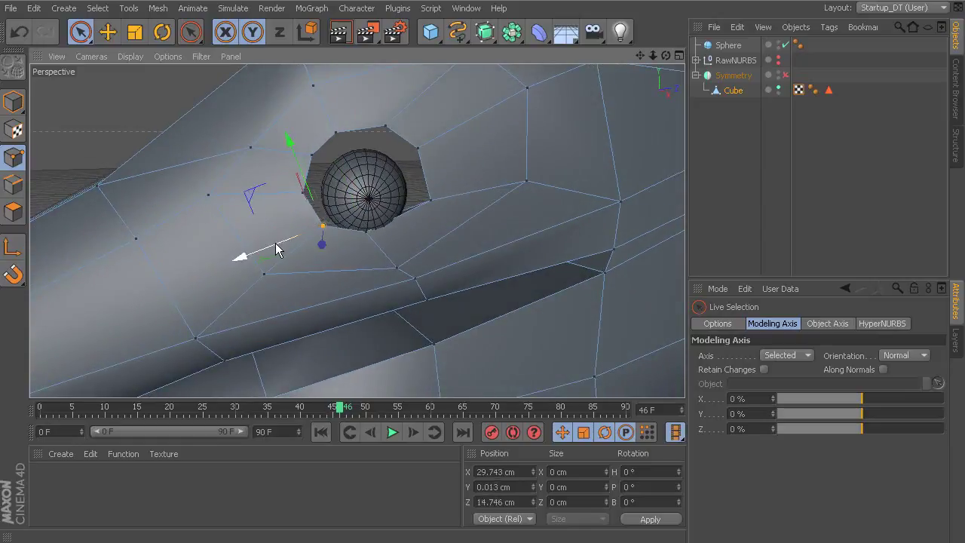
Move the eye hole's rear and top points inward to fit closely around the sphere.
alt+drag(298, 245, 405, 198)
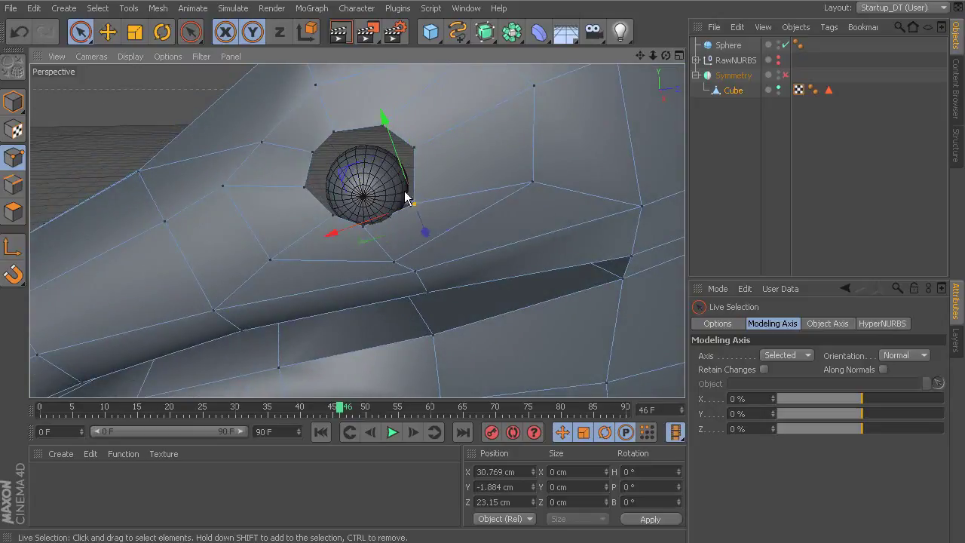
click(412, 200)
click(415, 145)
drag(415, 146, 370, 105)
key(ctrl+z)
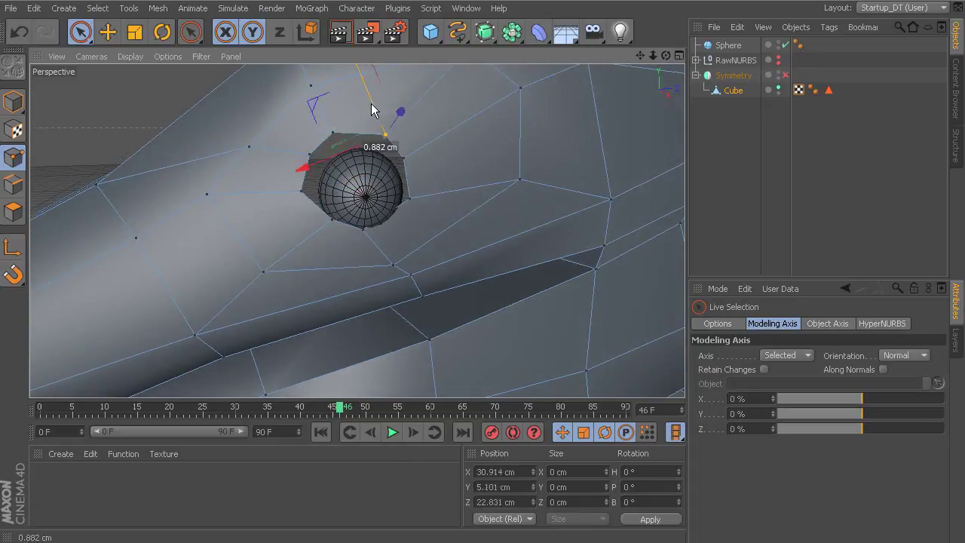
click(359, 156)
drag(369, 157, 313, 196)
Move the eye hole's upper front, front and lower front points to hug the sphere's outline.
click(331, 132)
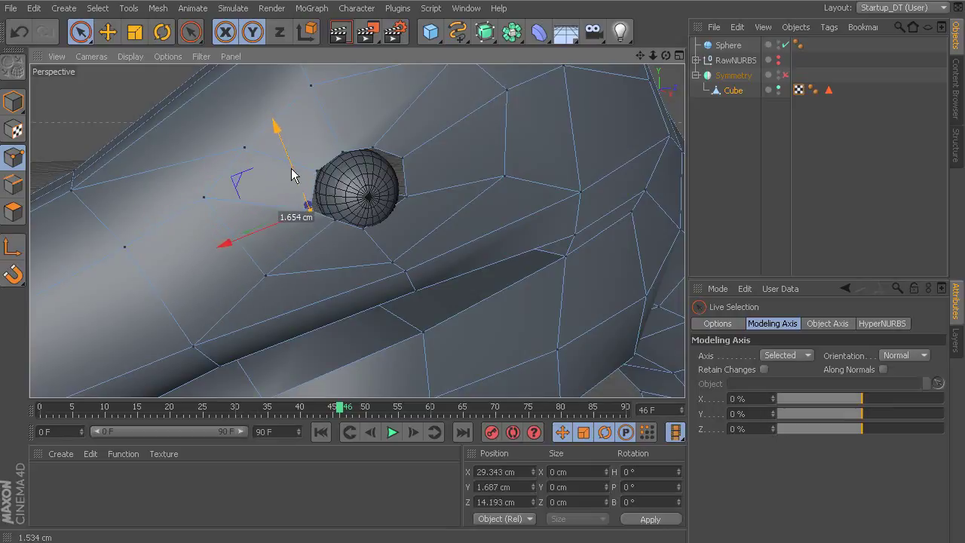
drag(291, 171, 323, 196)
click(333, 218)
alt+drag(394, 201, 377, 177)
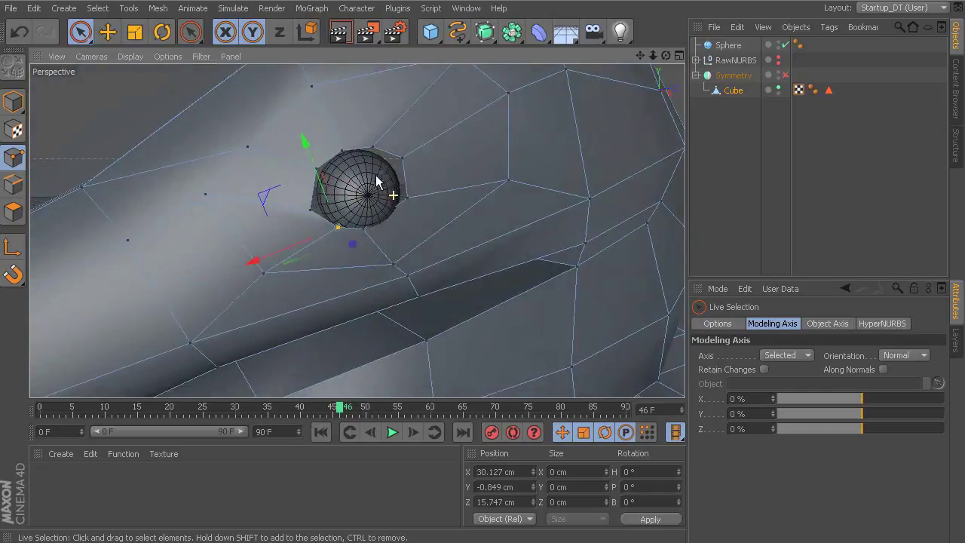
Cut a new edge loop around the eye hole with the Knife in Loop mode at about 69% offset.
right_click(452, 170)
click(486, 341)
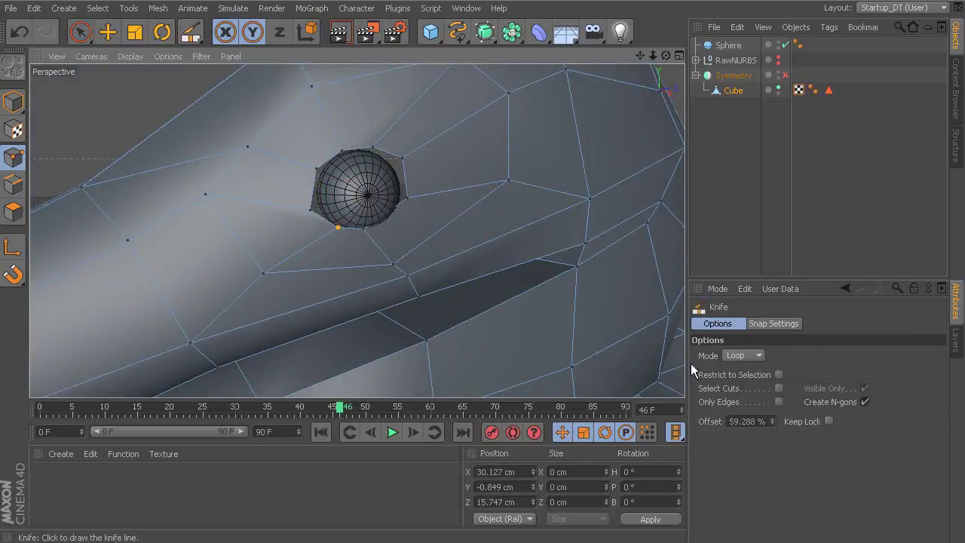
click(457, 146)
alt+drag(487, 225, 479, 206)
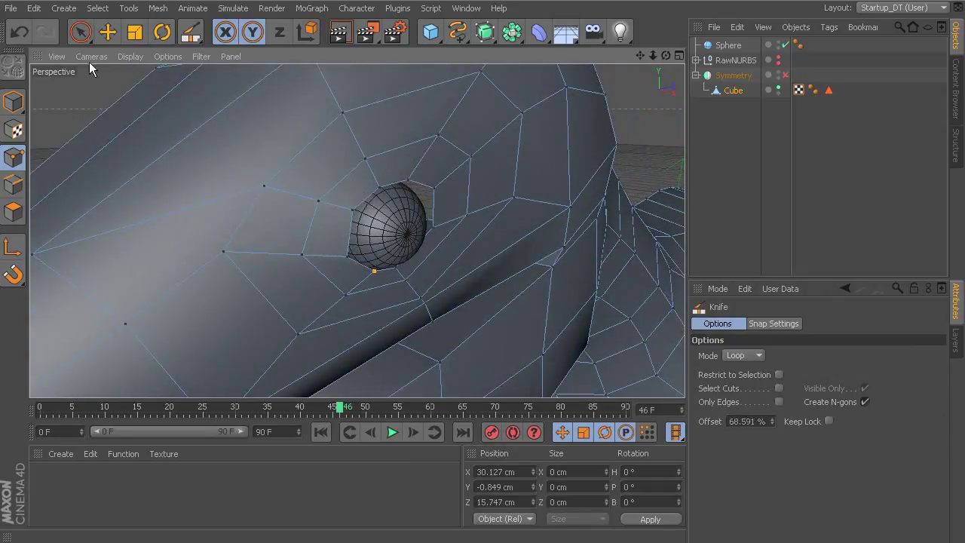
Reposition the new loop's upper and rear points to shape the surface above and behind the eye.
click(81, 32)
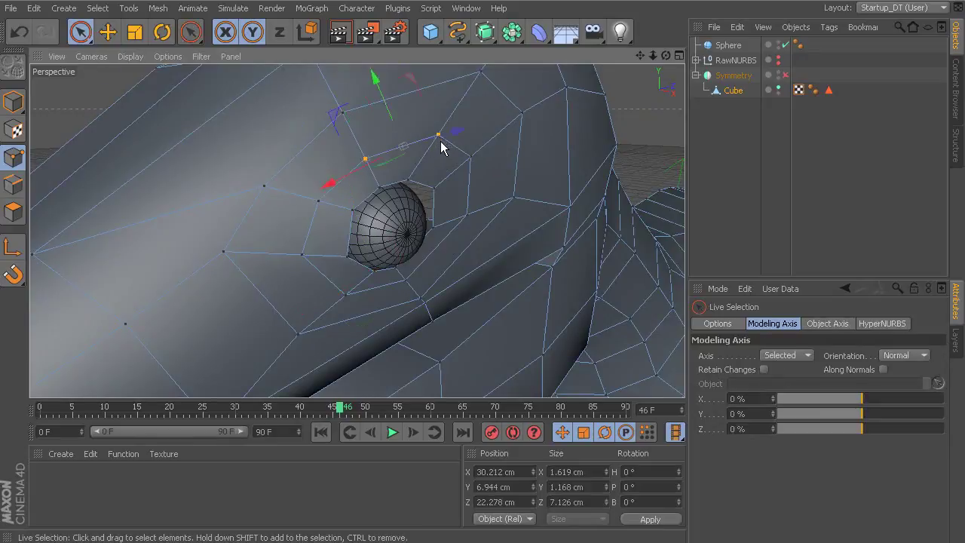
alt+drag(442, 148, 442, 178)
drag(477, 153, 434, 187)
click(468, 154)
click(488, 164)
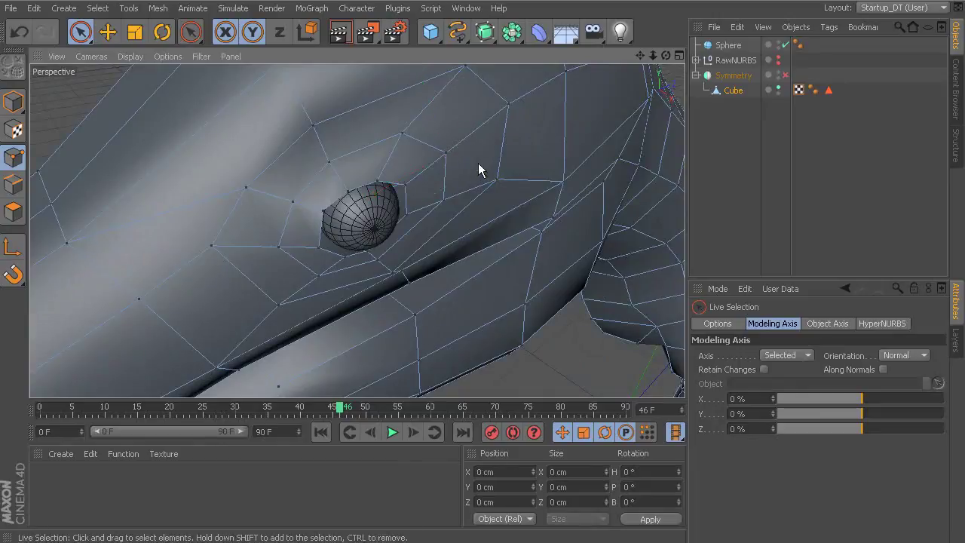
drag(500, 175, 483, 169)
drag(394, 174, 405, 165)
click(440, 202)
alt+drag(439, 202, 460, 222)
drag(400, 216, 409, 209)
alt+drag(408, 209, 424, 203)
Adjust the new loop's front points and the hole's top edge point to round the front of the eye socket.
click(286, 201)
alt+drag(287, 203, 371, 214)
click(281, 242)
alt+drag(281, 242, 334, 242)
click(279, 198)
drag(349, 185, 333, 190)
alt+drag(332, 189, 366, 216)
click(337, 164)
mouse_move(387, 154)
alt+mouse_down()
mouse_move(430, 193)
mouse_move(417, 160)
alt+mouse_up()
Cut a second edge loop around the eye hole with the Knife in Loop mode at about 66% offset.
right_click(417, 159)
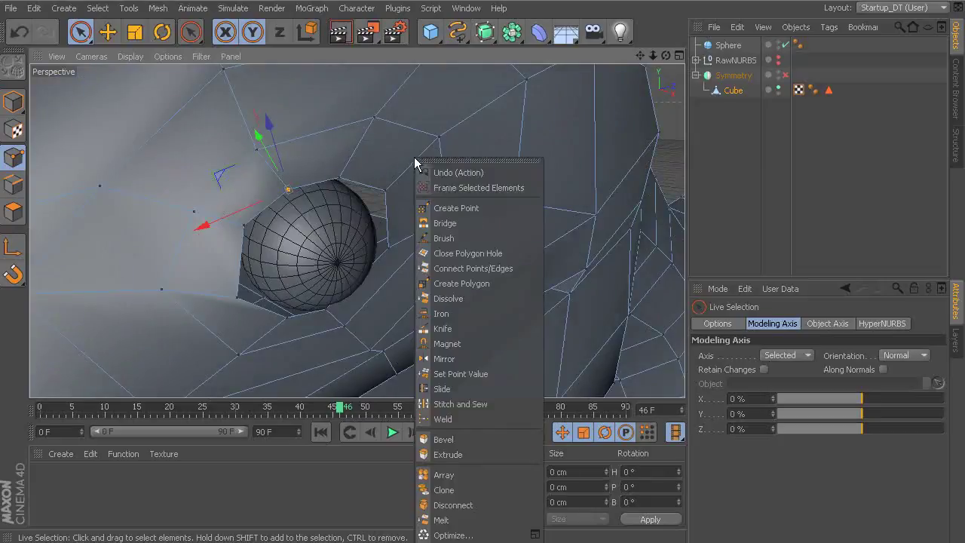
click(449, 329)
click(371, 175)
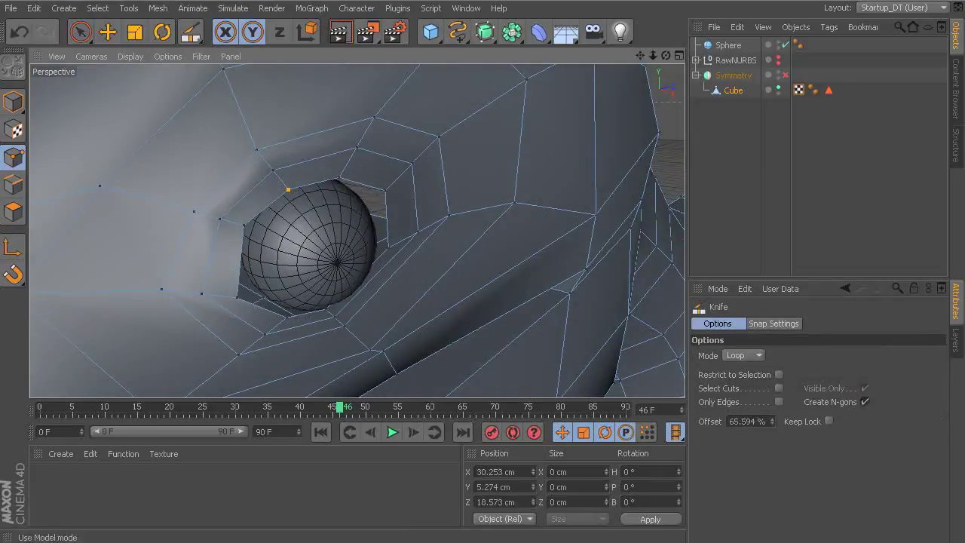
Move the hole's upper front and top border points to form the upper eyelid over the sphere.
click(83, 34)
alt+drag(312, 173, 368, 176)
drag(279, 107, 298, 145)
drag(276, 193, 272, 180)
alt+drag(350, 189, 341, 214)
click(344, 166)
drag(328, 155, 327, 226)
Push the hole's upper rear and lower rear border points against the back of the eye sphere.
click(418, 190)
alt+drag(356, 228, 379, 218)
drag(355, 165, 358, 182)
alt+drag(378, 223, 422, 216)
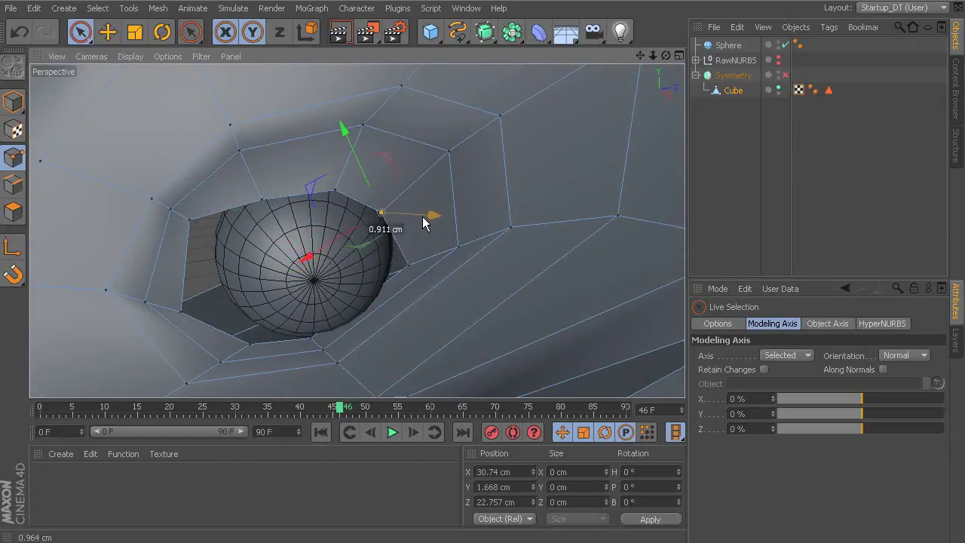
click(410, 264)
alt+drag(412, 264, 469, 225)
drag(386, 275, 456, 277)
alt+drag(429, 286, 373, 346)
Reposition the hole's lower rear bottom border point along the underside of the eye sphere.
click(313, 331)
drag(337, 290, 340, 274)
alt+drag(372, 288, 298, 336)
drag(219, 367, 268, 352)
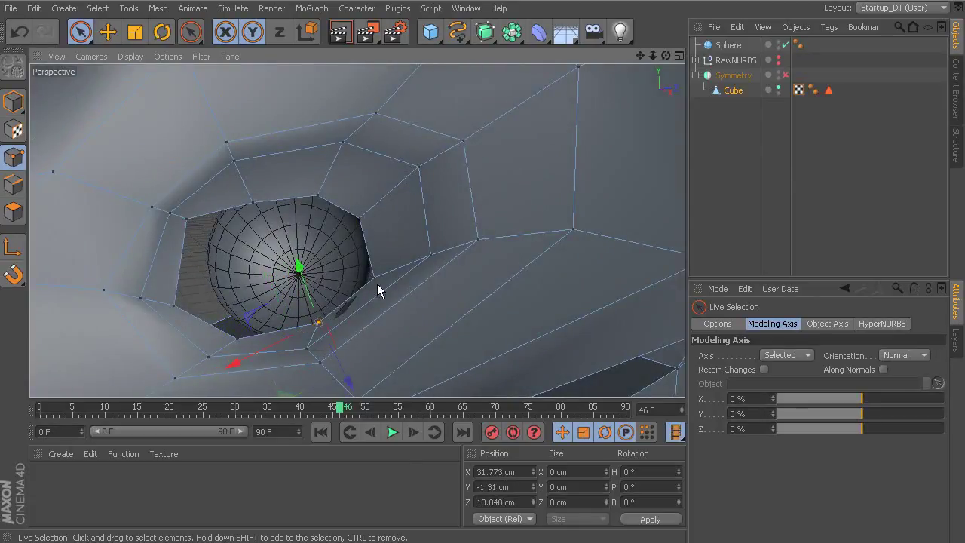
drag(430, 319, 329, 348)
Select the two neighbouring loop points just below the hole's bottom rear corner and move them together.
click(308, 350)
shift+click(320, 363)
alt+drag(404, 325, 477, 302)
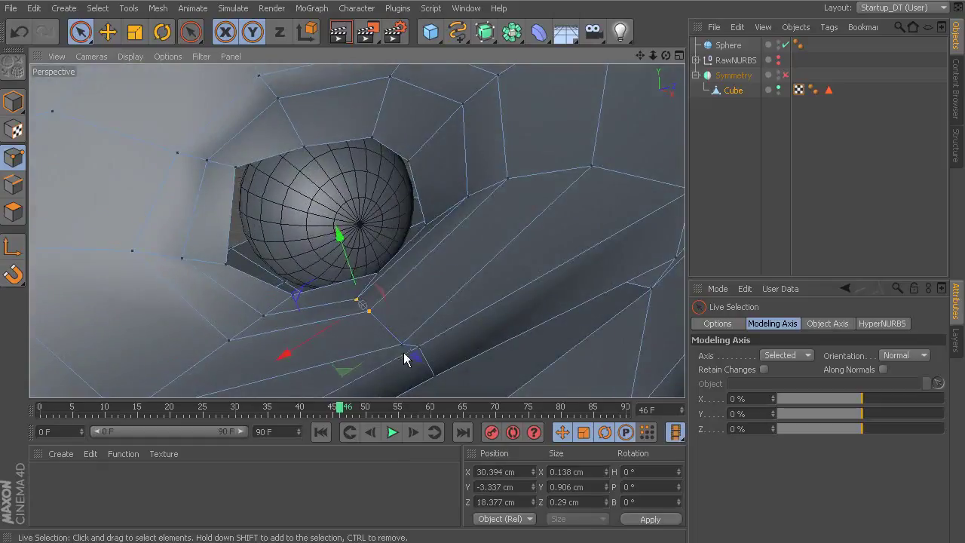
drag(413, 359, 422, 309)
Move the hole's lower front and front border points in against the eye sphere.
click(291, 303)
alt+drag(291, 303, 294, 329)
click(262, 324)
drag(265, 359, 267, 344)
click(222, 282)
alt+drag(239, 289, 237, 310)
drag(204, 326, 223, 286)
Move the hole's upper front border point back toward the eye sphere.
alt+drag(282, 273, 275, 223)
alt+drag(311, 130, 321, 175)
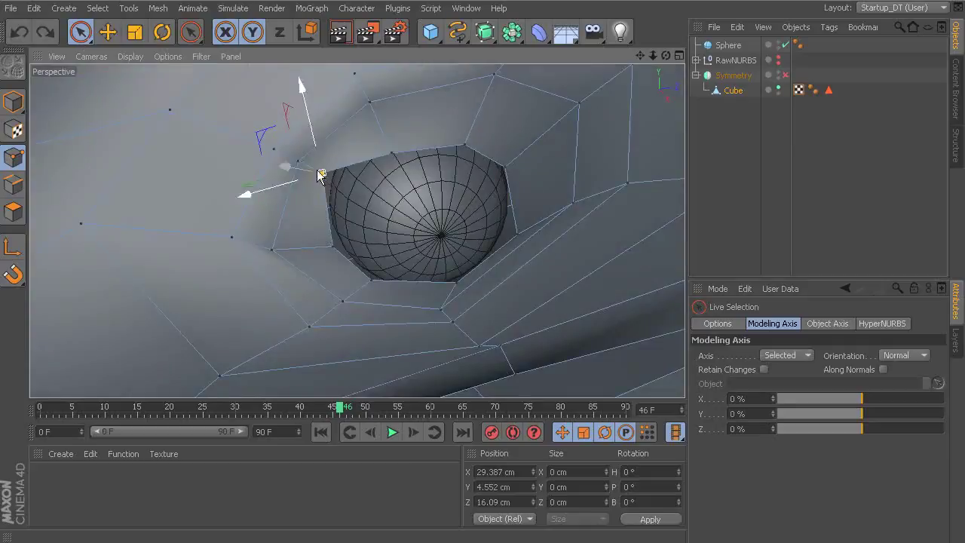
alt+middle_drag(317, 170, 337, 206)
alt+drag(337, 206, 312, 169)
drag(290, 204, 320, 204)
alt+drag(353, 220, 374, 216)
Adjust the border points along the front and top of the hole to shape the eyelid rim.
drag(350, 142, 510, 198)
drag(481, 199, 327, 244)
alt+drag(355, 242, 342, 155)
drag(372, 189, 377, 176)
Select the open border edges around the eye hole with Outline Selection.
alt+drag(432, 191, 419, 242)
alt+right_drag(484, 244, 450, 240)
alt+drag(472, 235, 518, 213)
alt+right_drag(487, 220, 542, 240)
alt+drag(542, 240, 462, 226)
alt+right_drag(461, 226, 483, 229)
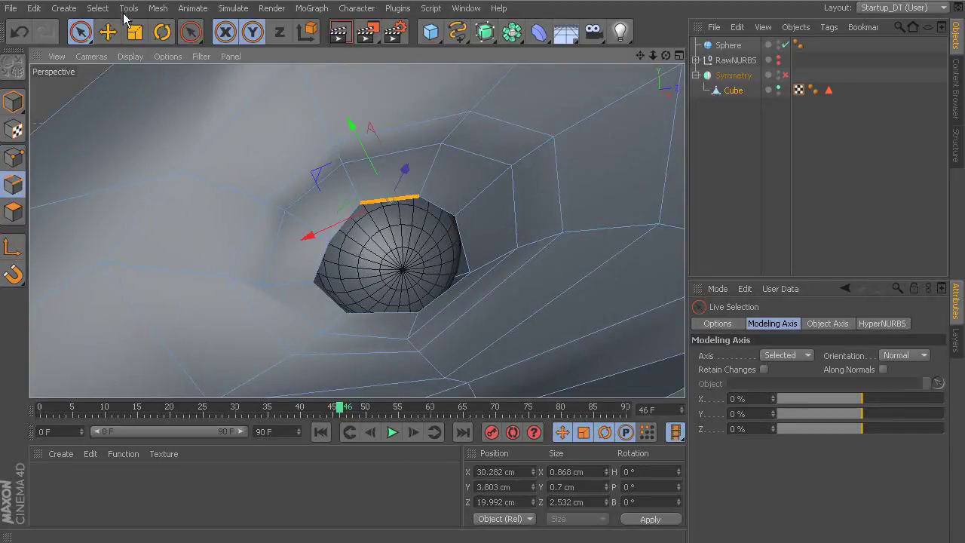
click(97, 9)
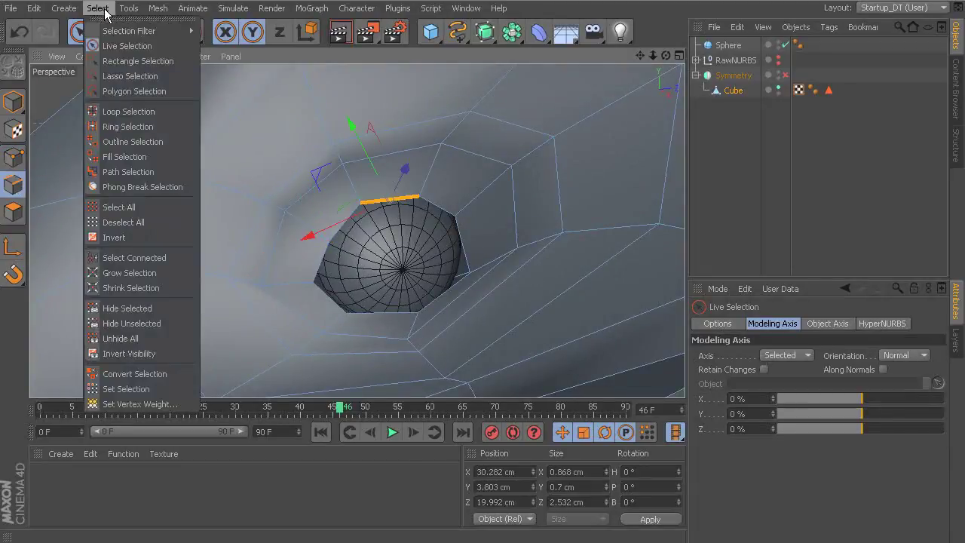
click(133, 141)
click(435, 202)
alt+drag(497, 211, 558, 216)
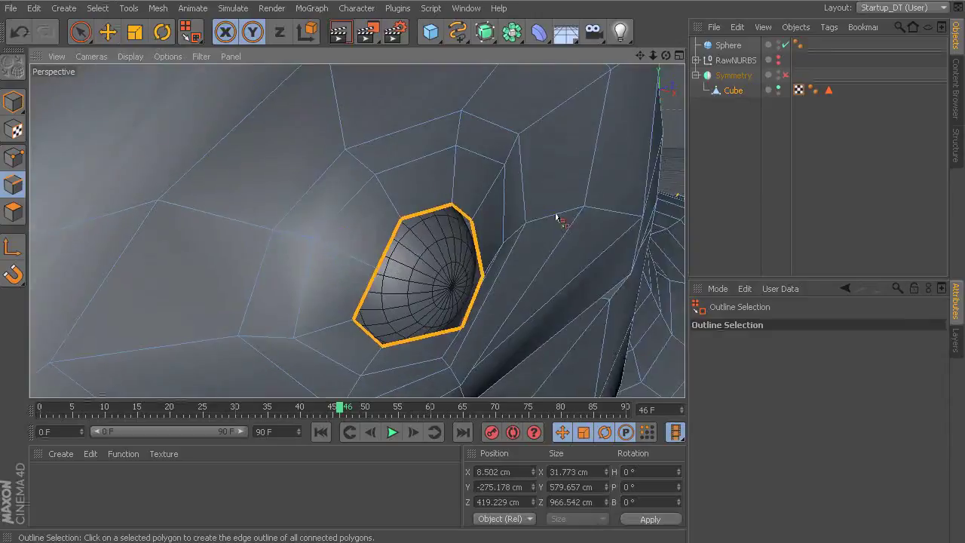
Try extruding the selected border edges inward with an offset of -0.46 cm and an edge angle of 93°.
right_click(531, 223)
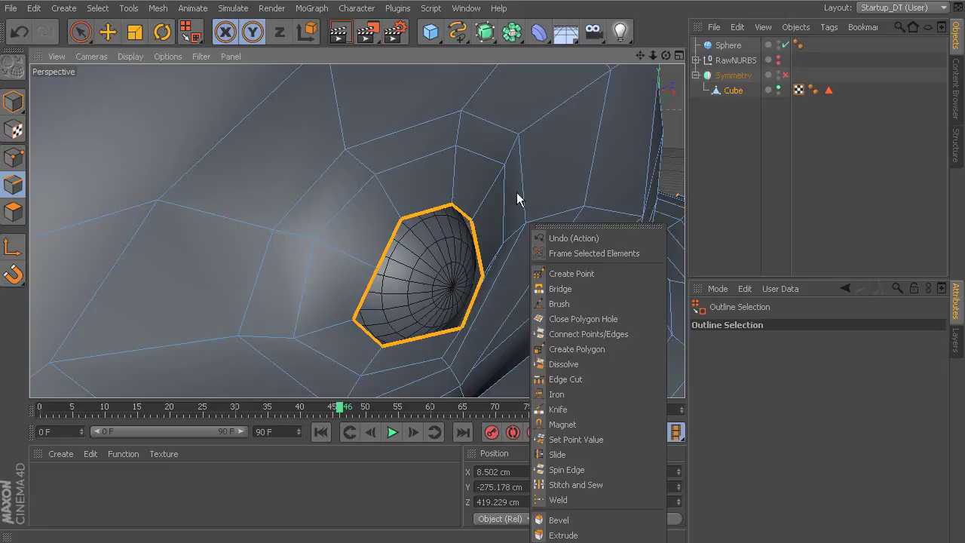
click(562, 534)
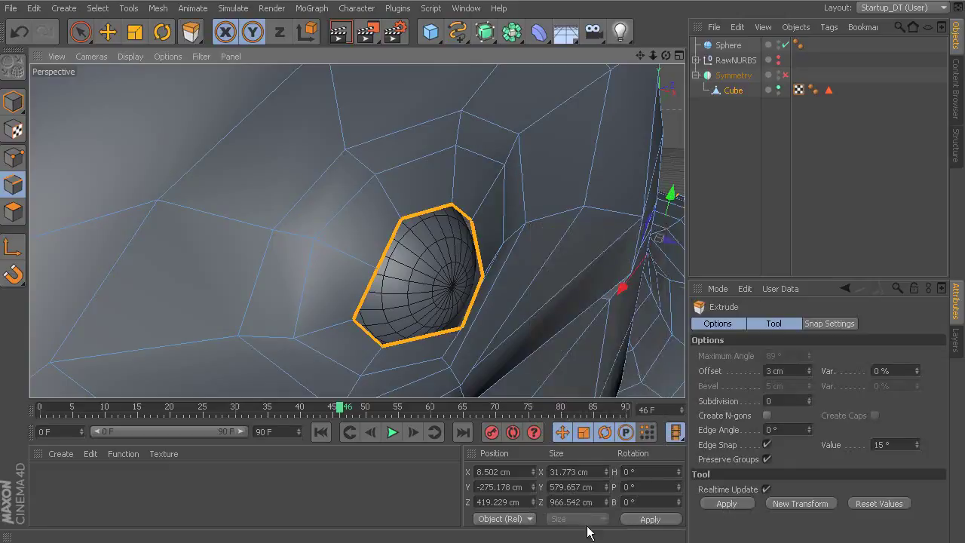
scroll(487, 265, up, 4)
mouse_move(500, 272)
alt+mouse_down()
mouse_move(494, 257)
mouse_move(479, 257)
alt+mouse_up()
drag(414, 224, 411, 224)
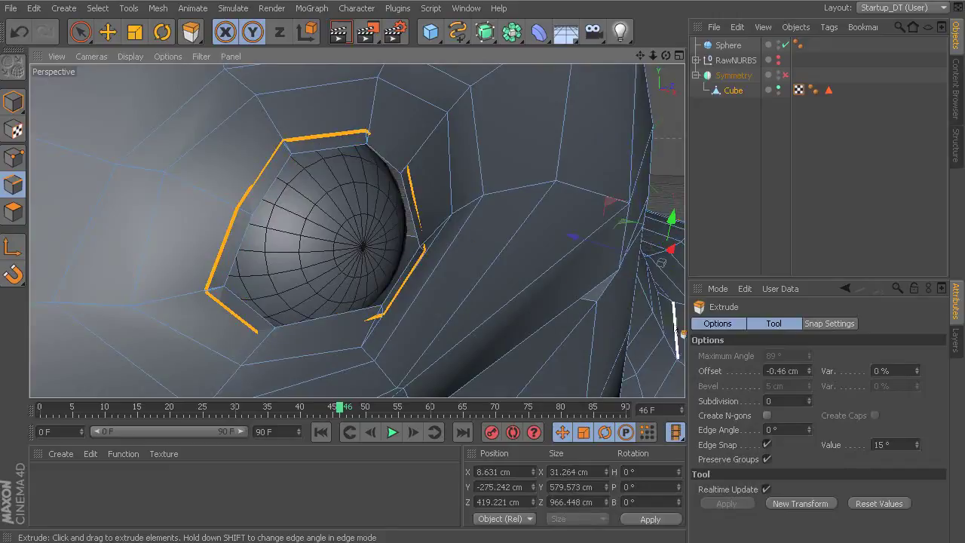
mouse_move(809, 428)
mouse_down()
mouse_move(809, 407)
mouse_move(809, 418)
mouse_up()
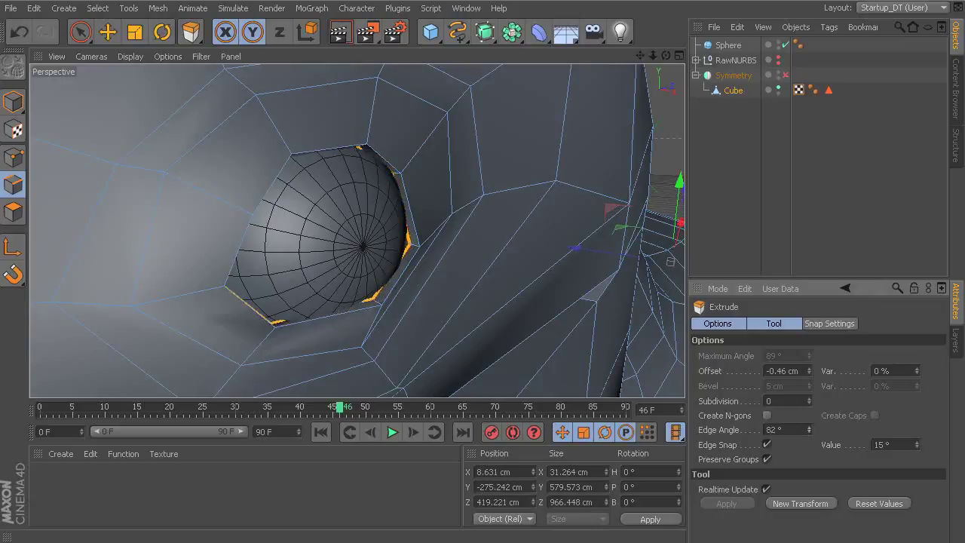
mouse_move(497, 325)
alt+mouse_down()
mouse_move(442, 308)
mouse_move(434, 322)
alt+mouse_up()
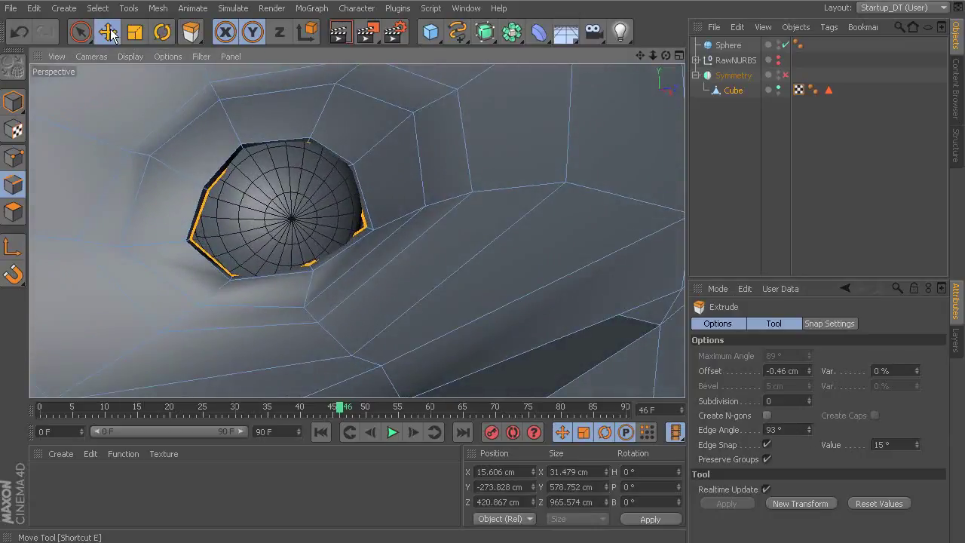
Try moving the extruded edges, then undo the move, the extrusion and the outline selection.
click(108, 32)
alt+drag(459, 236, 486, 270)
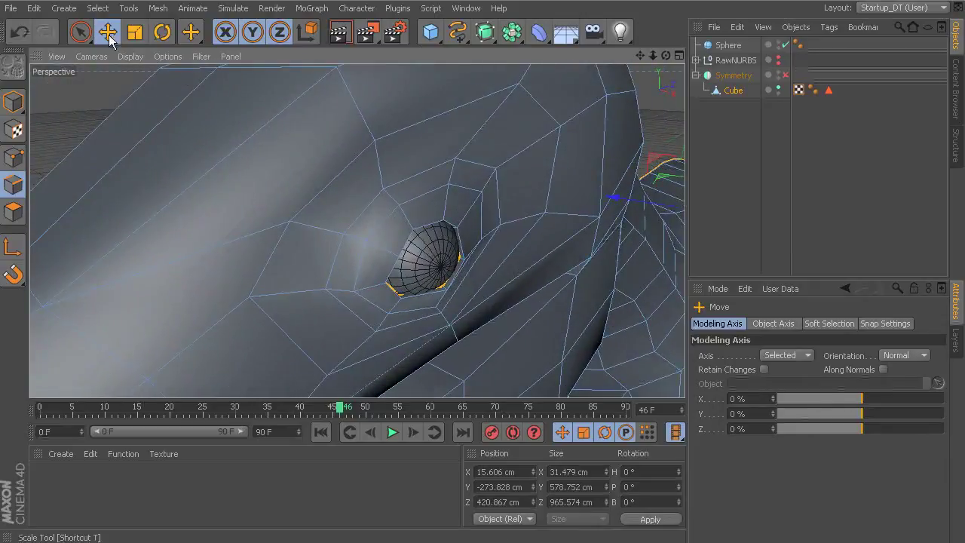
mouse_move(502, 199)
alt+right_down()
mouse_move(437, 197)
mouse_move(488, 198)
alt+right_up()
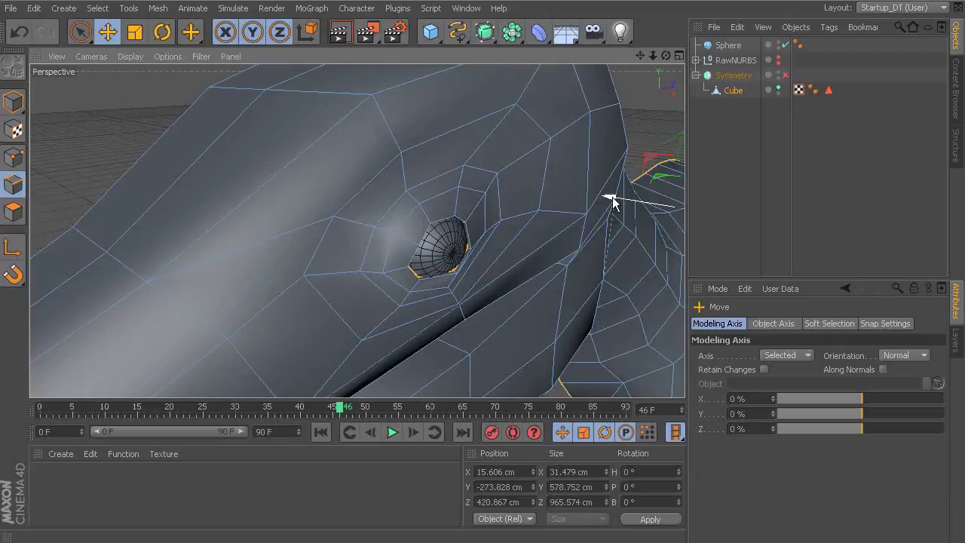
drag(612, 204, 609, 204)
alt+right_drag(556, 241, 396, 218)
key(ctrl+z)
key(ctrl+z)
key(ctrl+z)
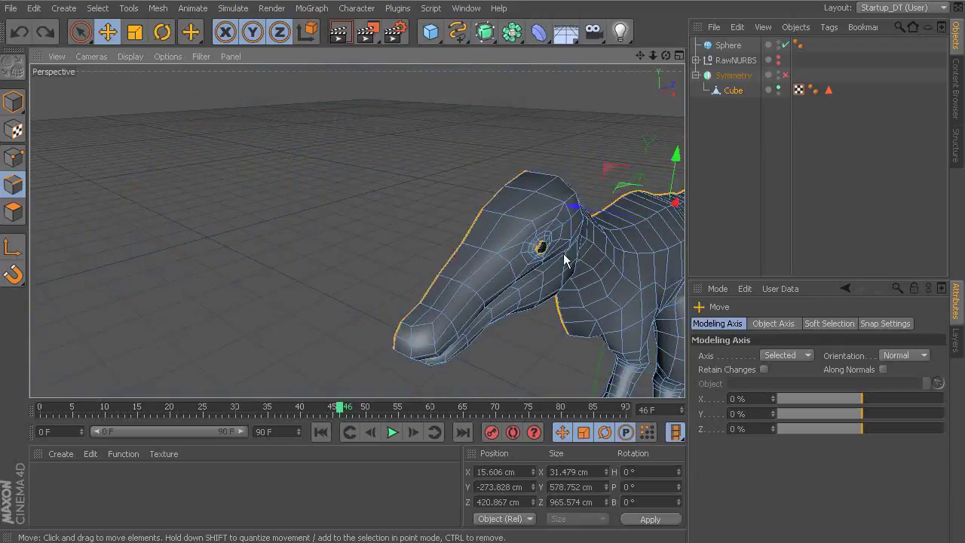
key(ctrl+z)
key(ctrl+z)
Select the mesh's open border edges again by applying Outline Selection at the eye hole.
alt+middle_drag(499, 250, 430, 237)
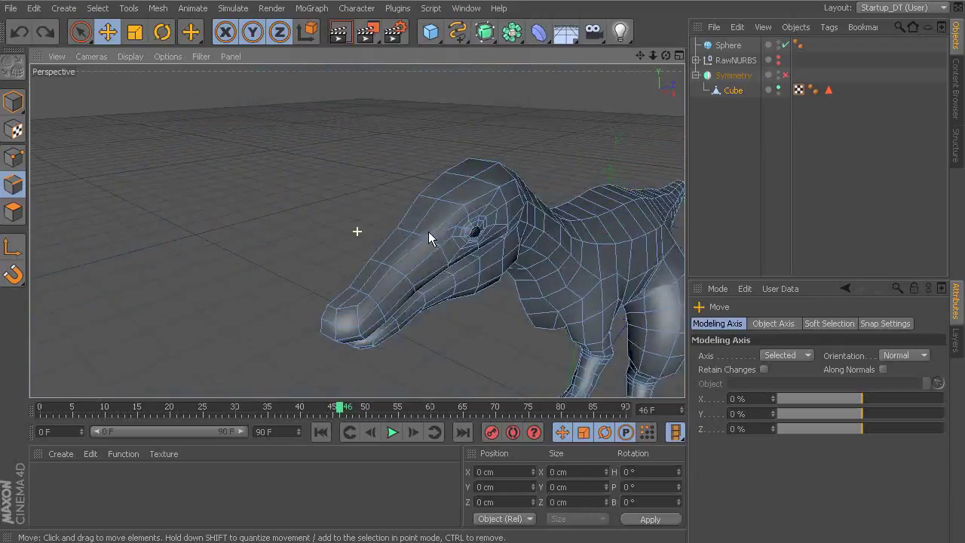
alt+right_drag(423, 242, 526, 266)
alt+drag(527, 268, 474, 250)
alt+right_drag(472, 248, 538, 215)
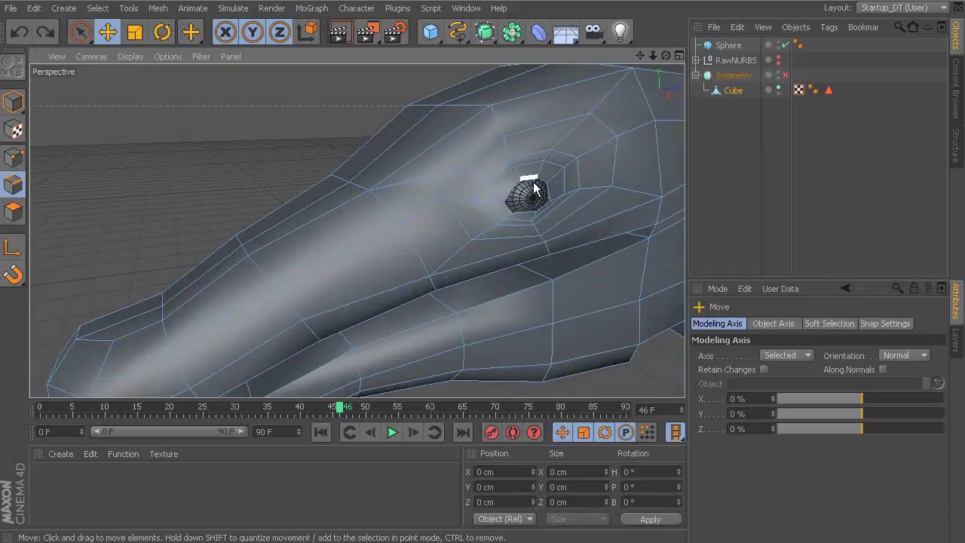
click(129, 10)
click(127, 10)
alt+middle_drag(520, 241, 420, 265)
alt+right_drag(423, 265, 530, 279)
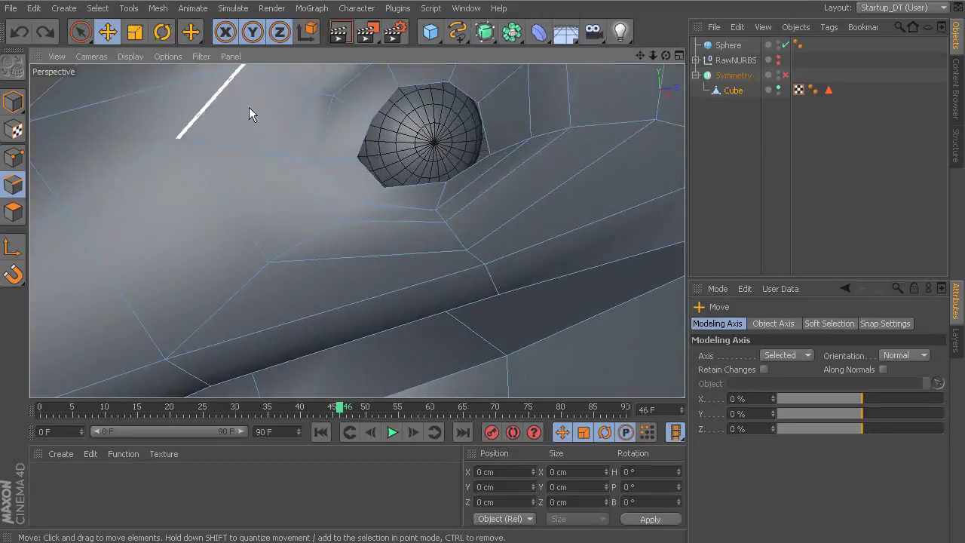
click(97, 9)
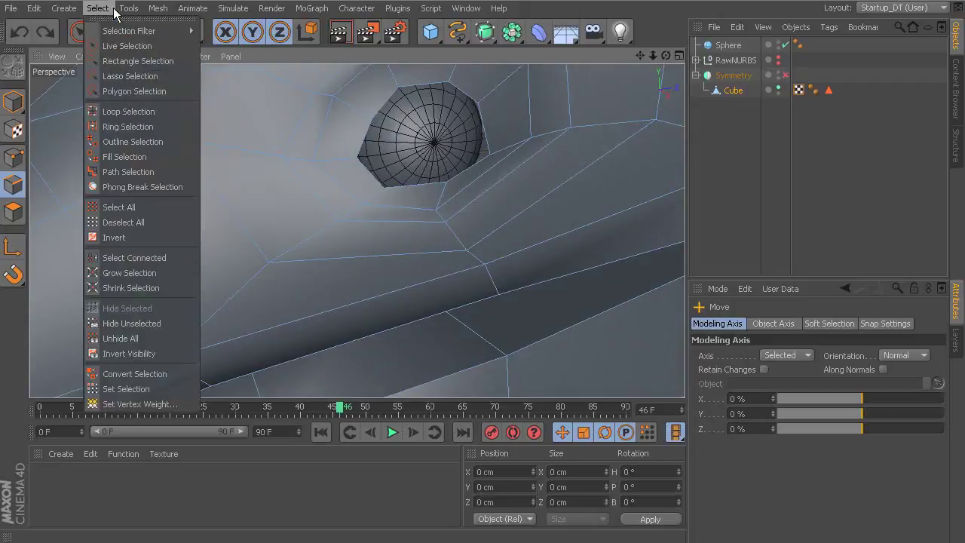
click(157, 140)
click(483, 134)
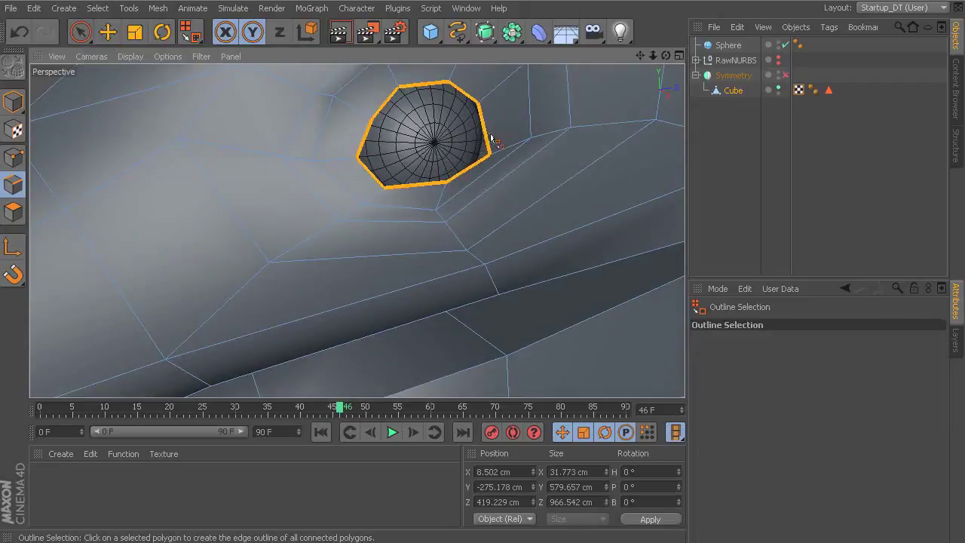
Remove the body's centre-seam edges from the selection with Rectangle Selection, keeping only the eye hole border.
alt+right_drag(569, 182, 481, 172)
alt+drag(444, 186, 590, 224)
alt+right_drag(590, 224, 488, 212)
alt+drag(486, 211, 519, 202)
drag(80, 32, 134, 80)
alt+drag(314, 151, 349, 133)
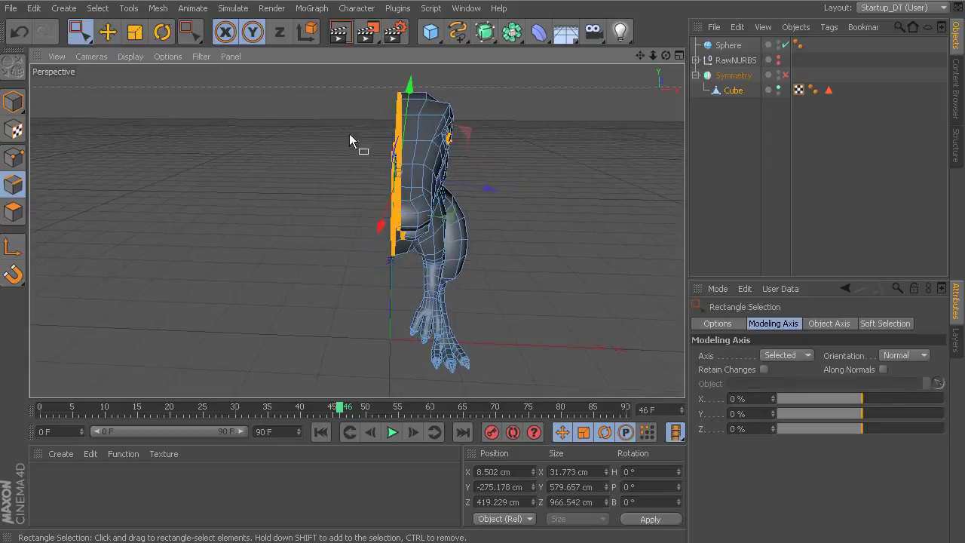
ctrl+drag(417, 302, 417, 303)
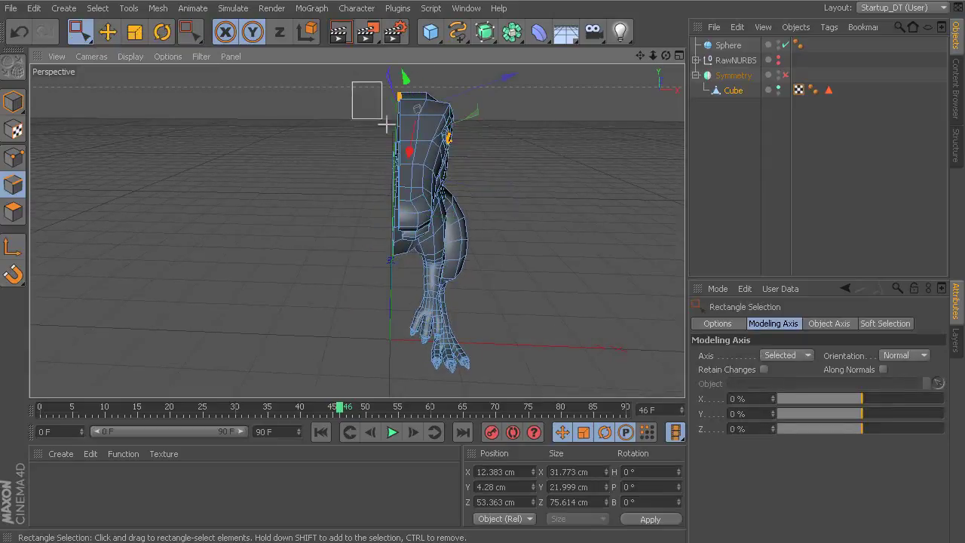
Extrude the eye hole border edges inward with an offset of -0.73 cm and an edge angle of 93°.
alt+drag(417, 179, 254, 259)
alt+right_drag(254, 259, 365, 277)
alt+right_drag(357, 230, 383, 251)
alt+middle_drag(403, 227, 327, 301)
alt+right_drag(327, 301, 376, 297)
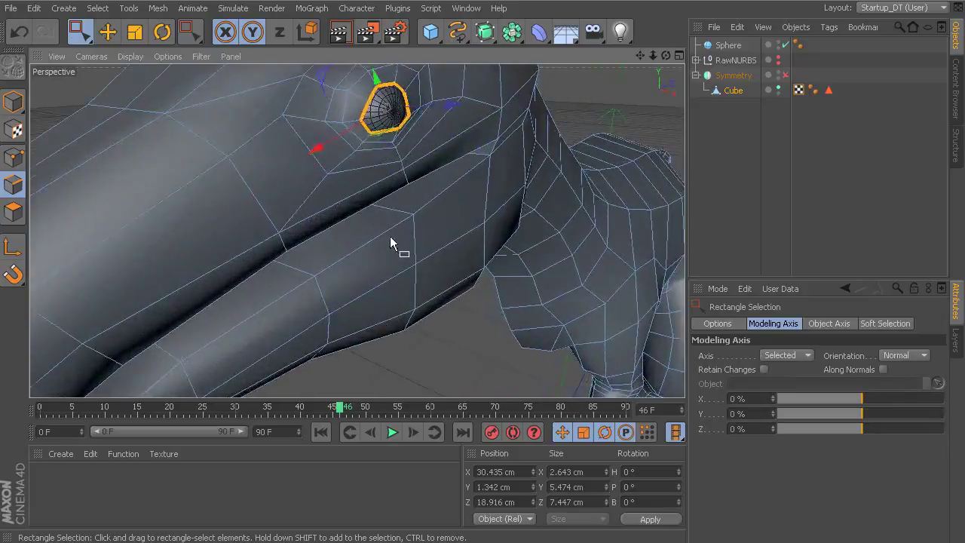
alt+middle_drag(407, 204, 382, 278)
alt+right_drag(380, 278, 437, 281)
alt+middle_drag(420, 189, 407, 297)
alt+right_drag(408, 297, 443, 295)
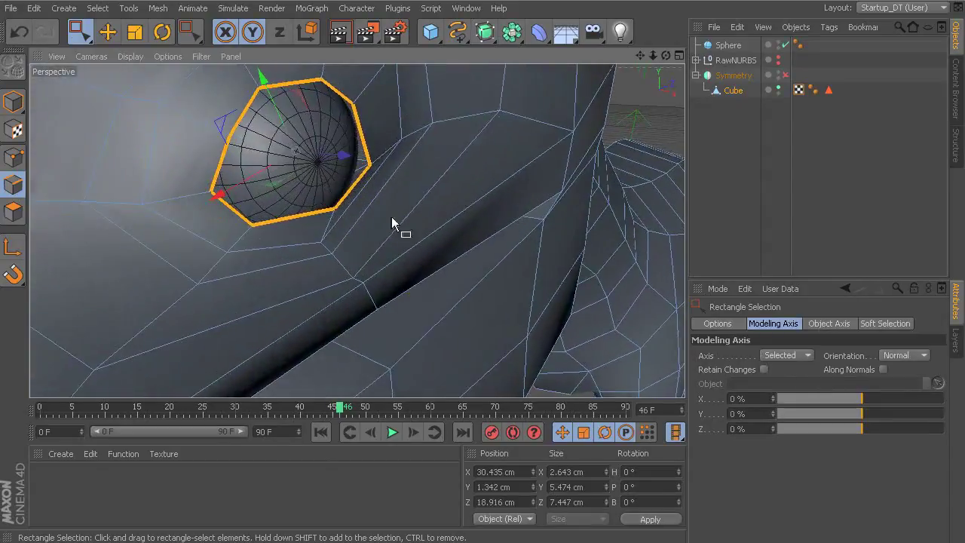
right_click(370, 107)
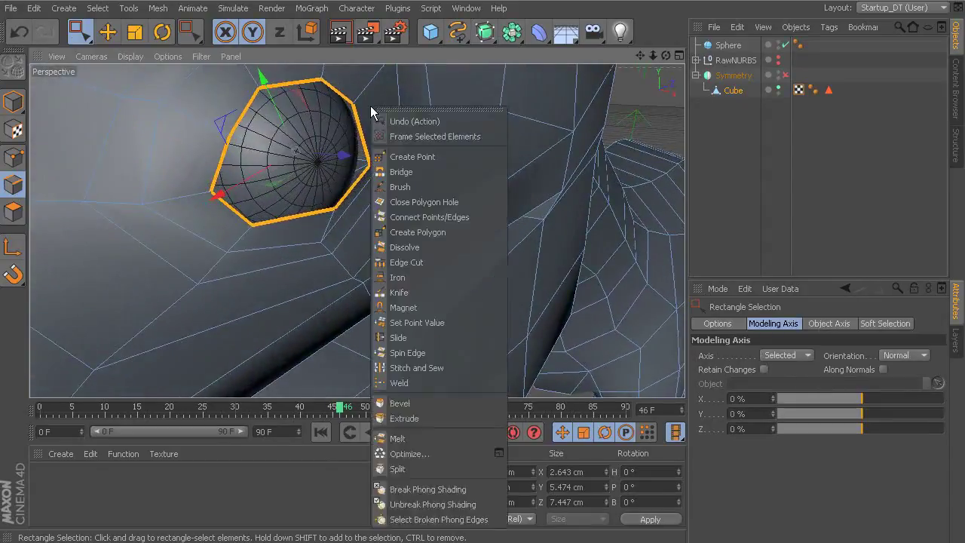
click(424, 419)
drag(365, 128, 373, 129)
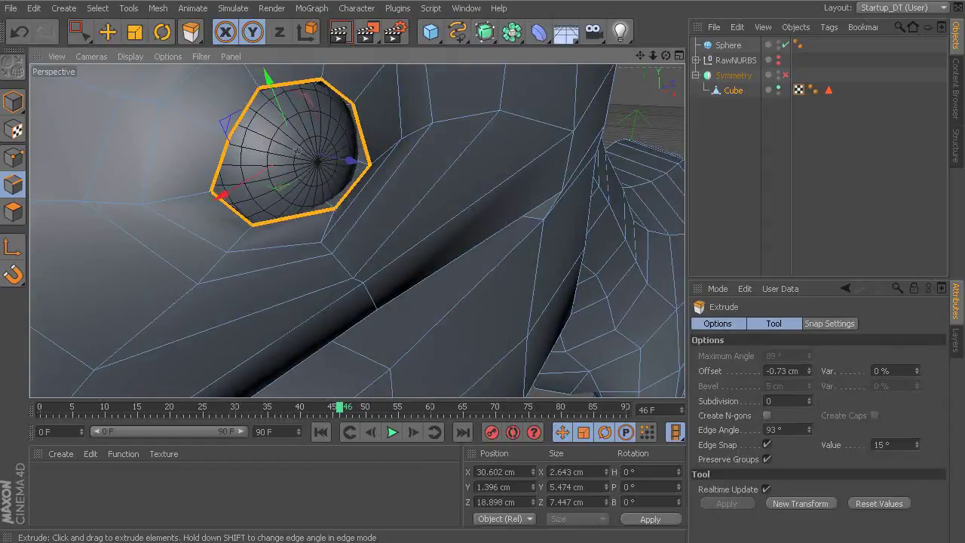
In point mode, adjust the eye rim's upper front point and select the point at its front corner.
alt+drag(446, 73, 226, 98)
click(9, 165)
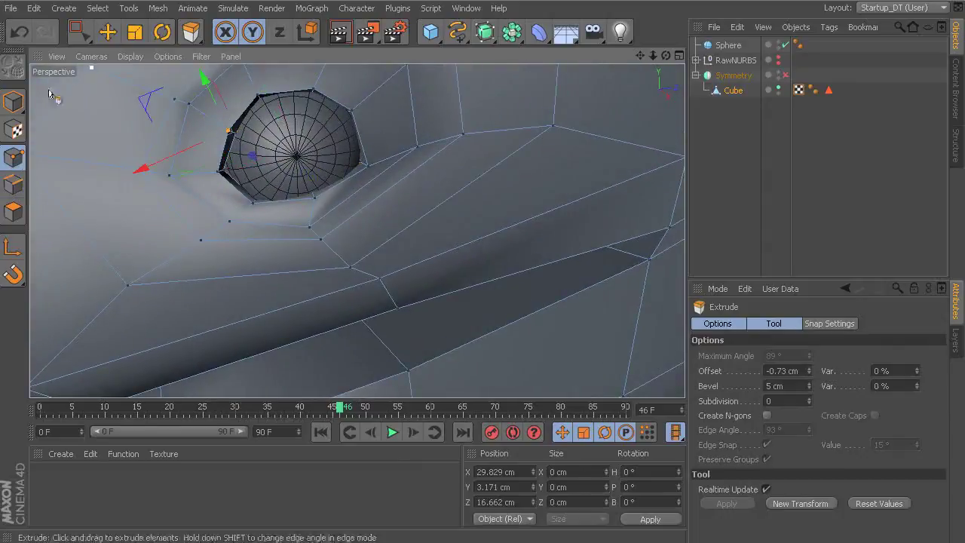
drag(75, 34, 125, 54)
alt+middle_drag(349, 194, 366, 227)
alt+right_drag(366, 227, 297, 203)
alt+drag(285, 197, 254, 217)
drag(326, 193, 343, 193)
click(264, 203)
Cut two edge loops around the eye hole with the Knife in Loop mode.
alt+drag(264, 210, 474, 132)
right_click(473, 132)
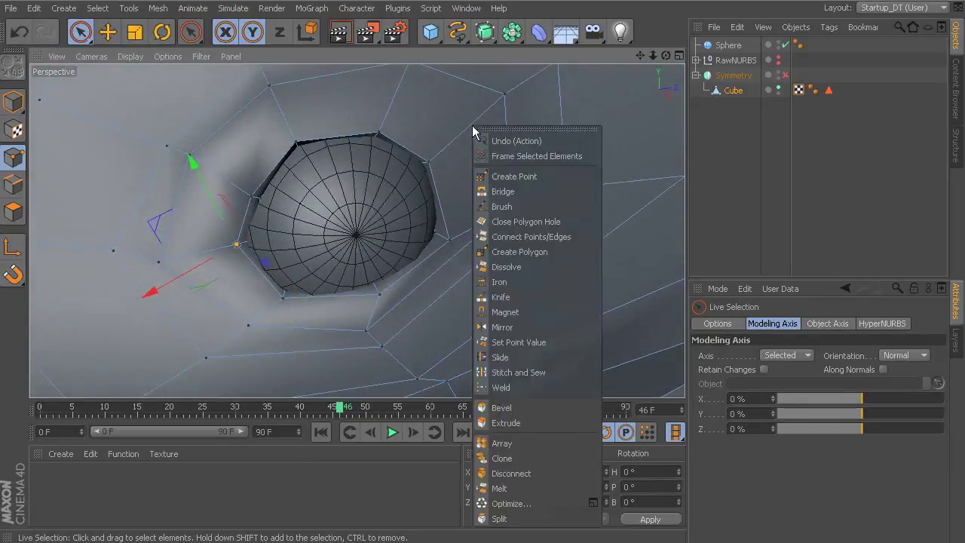
click(513, 297)
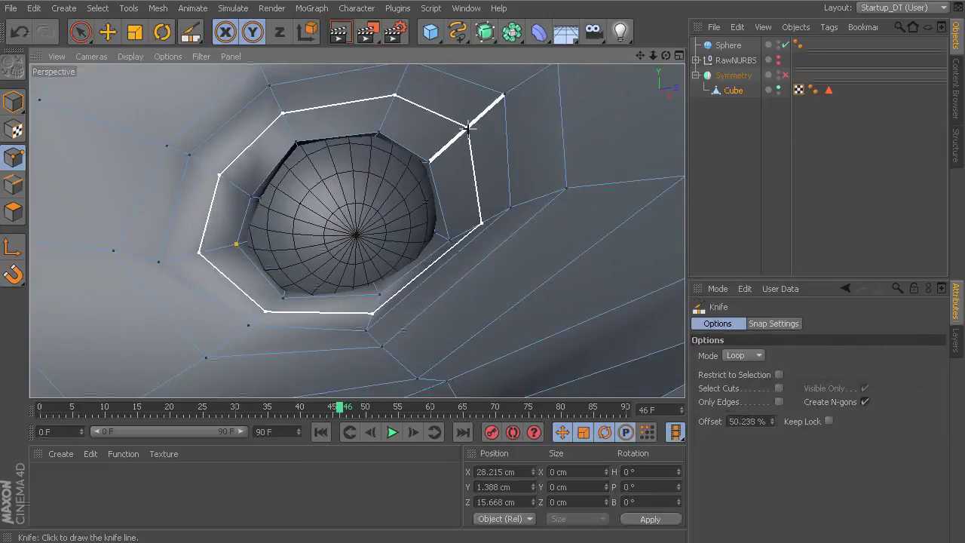
click(468, 129)
alt+drag(445, 180, 459, 150)
click(454, 143)
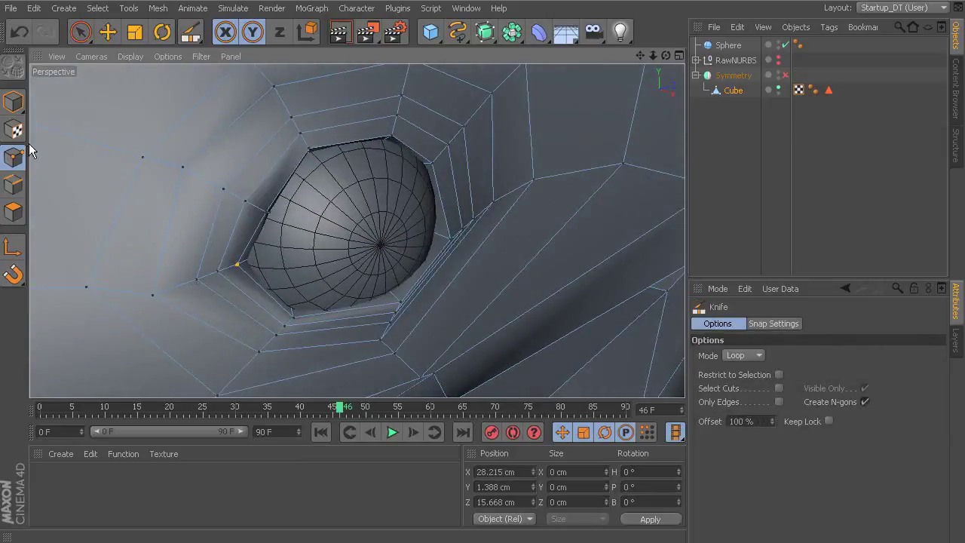
Select the two inner loop points above the eye and move them together to shape the upper eyelid.
key(space)
alt+drag(392, 118, 326, 126)
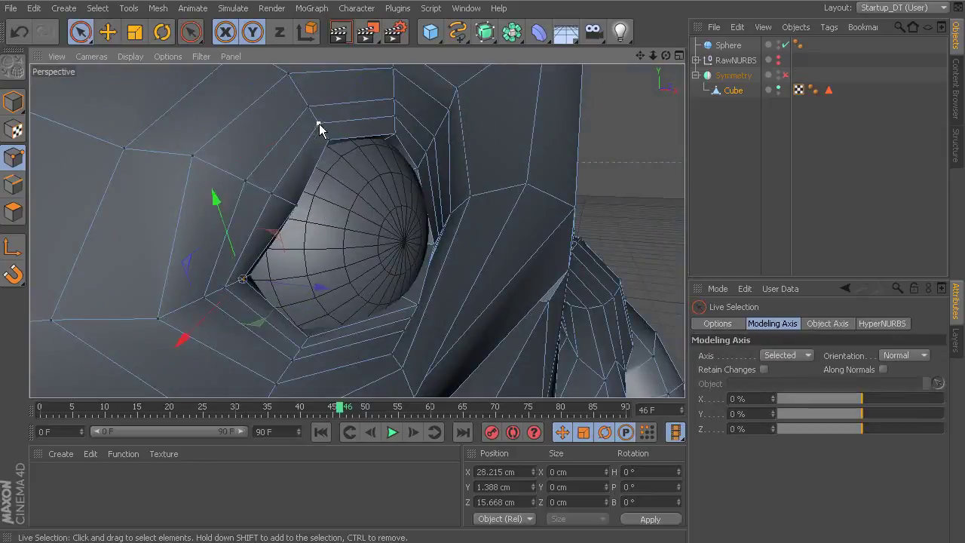
alt+drag(407, 129, 437, 105)
shift+click(318, 127)
alt+drag(368, 135, 379, 145)
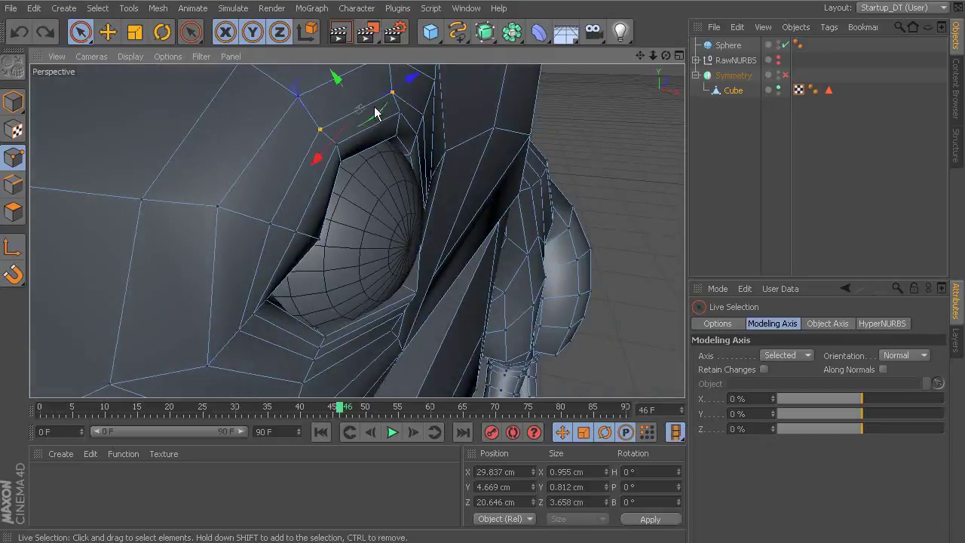
alt+drag(374, 112, 380, 157)
drag(346, 123, 340, 117)
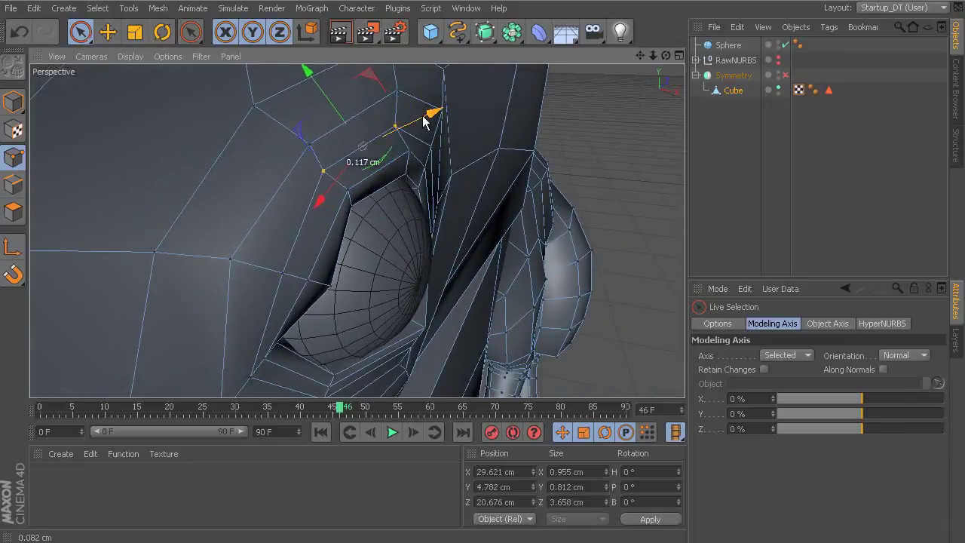
Move the loop point at the eye's upper rear corner backward and select the loop point at its upper front.
alt+drag(465, 135, 423, 202)
click(373, 126)
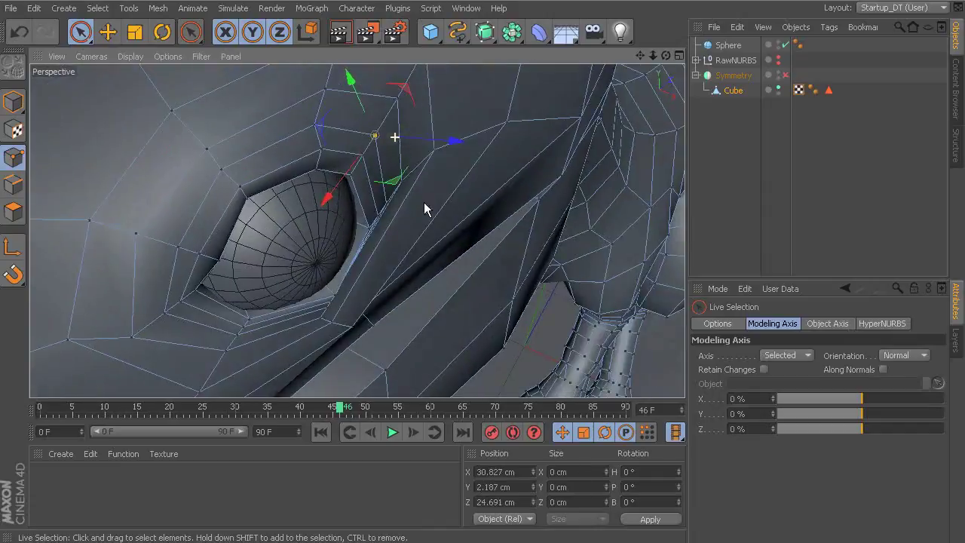
drag(429, 145, 454, 134)
click(267, 168)
alt+drag(267, 168, 305, 179)
alt+drag(305, 179, 350, 160)
alt+right_drag(382, 184, 346, 164)
alt+drag(409, 179, 389, 217)
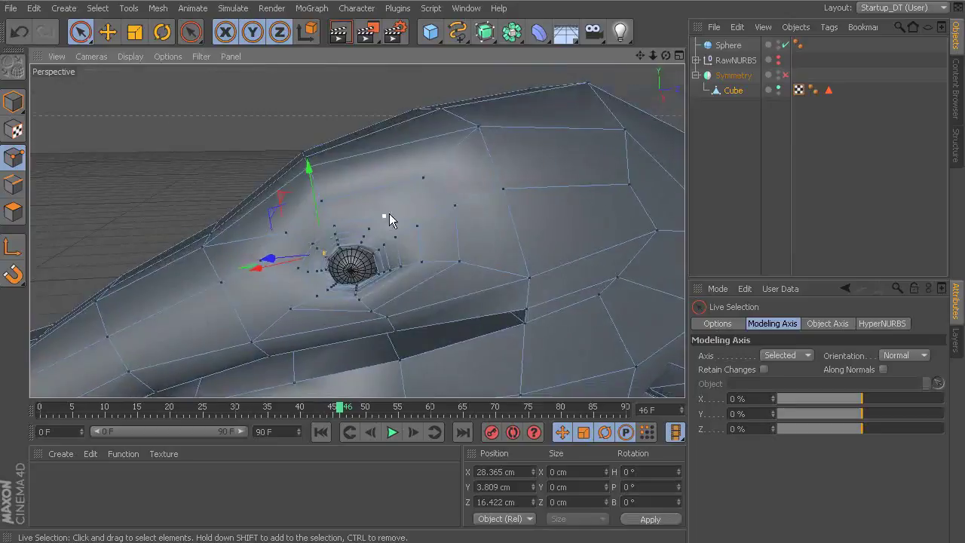
Select and adjust the head mesh points just behind the eye and check the head's side profile.
click(454, 206)
alt+drag(457, 205, 485, 245)
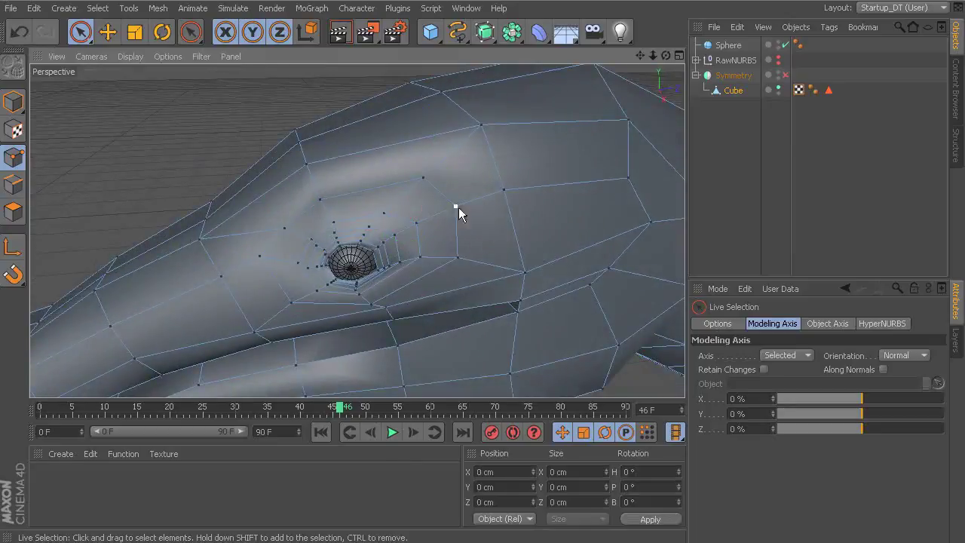
alt+drag(556, 208, 518, 209)
alt+right_drag(524, 209, 469, 209)
alt+drag(469, 209, 455, 224)
alt+middle_drag(477, 223, 521, 202)
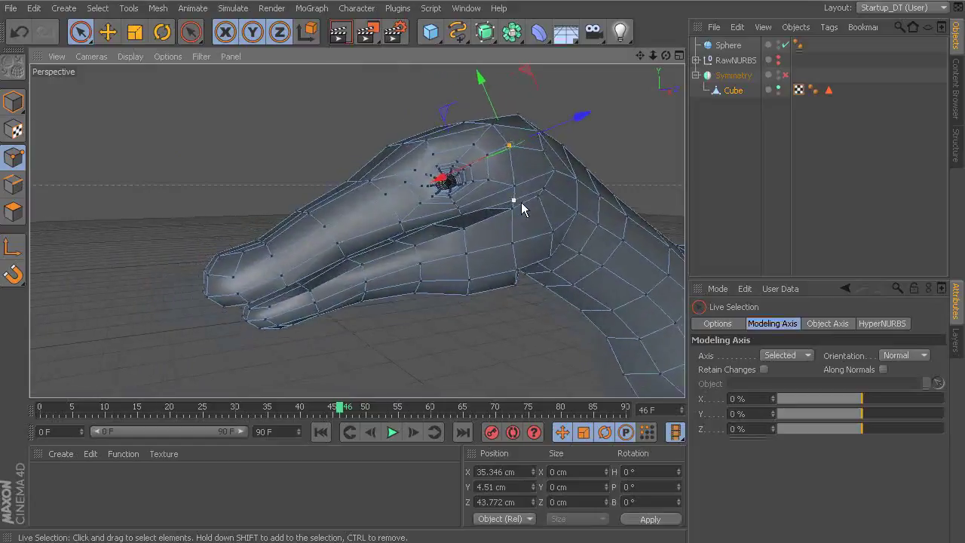
alt+drag(521, 202, 524, 225)
alt+drag(358, 230, 526, 226)
alt+right_drag(500, 226, 544, 227)
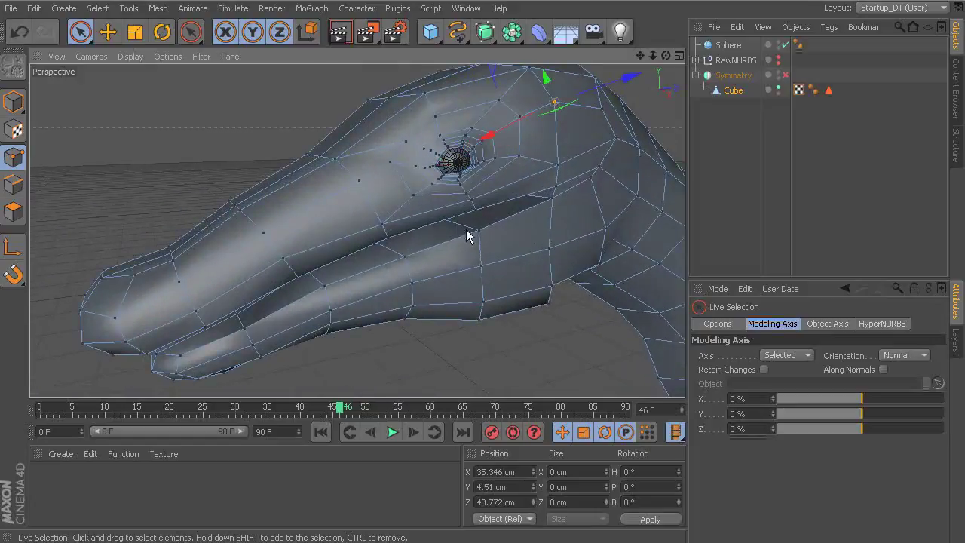
mouse_move(594, 239)
alt+mouse_down()
mouse_move(599, 198)
mouse_move(549, 207)
mouse_move(614, 211)
mouse_move(530, 243)
mouse_move(265, 249)
alt+mouse_up()
mouse_move(427, 275)
alt+mouse_down()
mouse_move(330, 254)
mouse_move(390, 222)
mouse_move(524, 223)
mouse_move(438, 224)
mouse_move(388, 251)
mouse_move(468, 192)
alt+mouse_up()
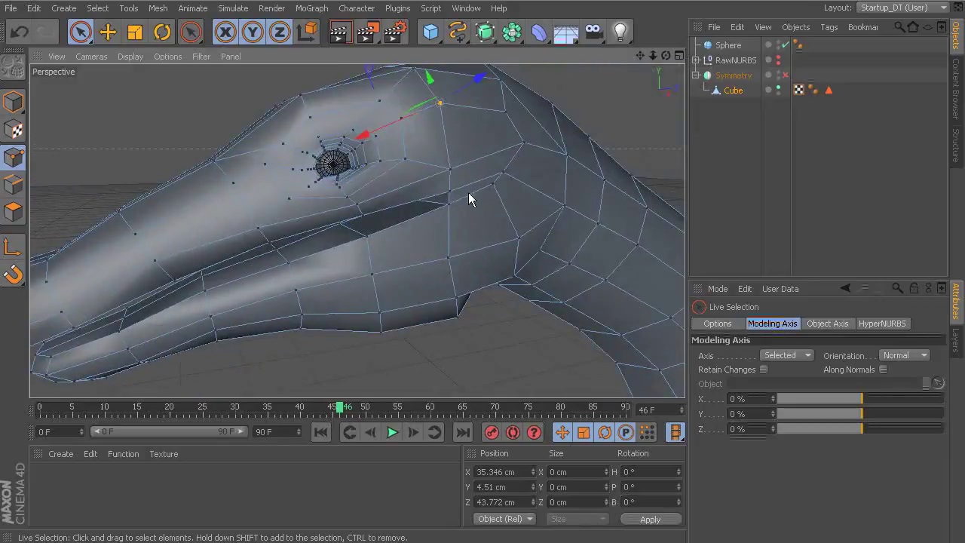